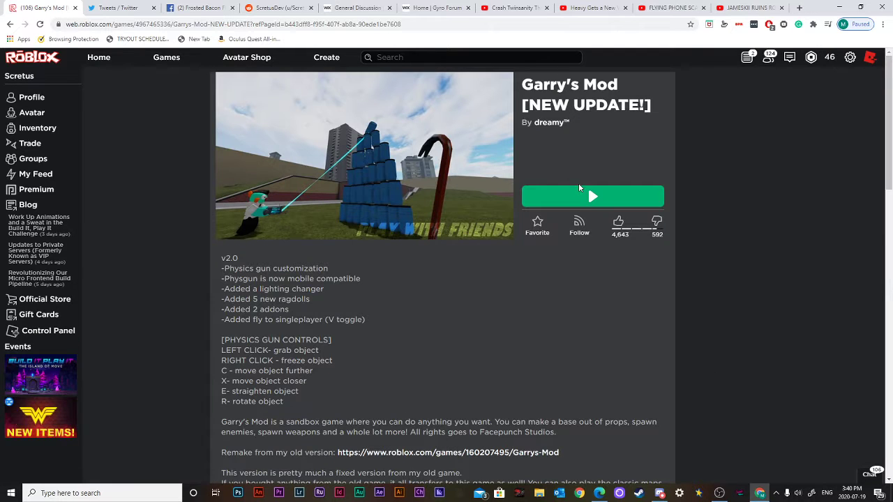
Launch the Garry's Mod game from the Continue Playing tile on the Roblox home page.
click(580, 190)
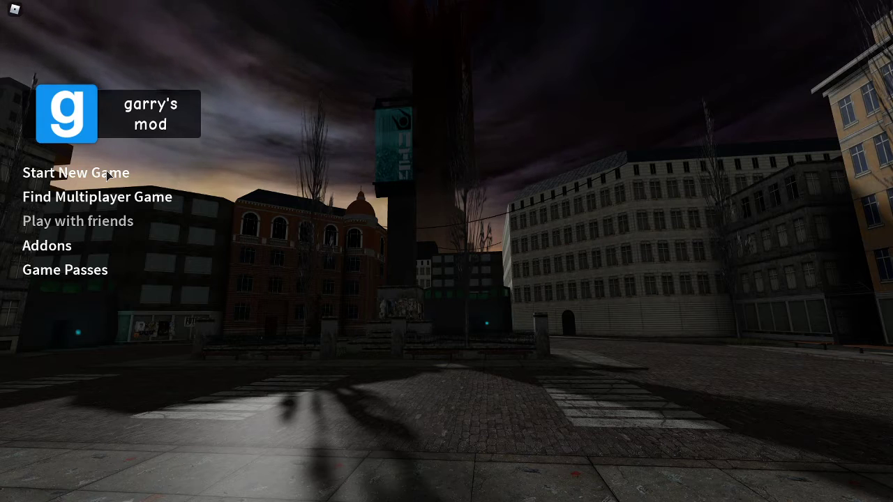
Browse the Classic maps, then start a multiplayer game on gm_construct.
click(108, 176)
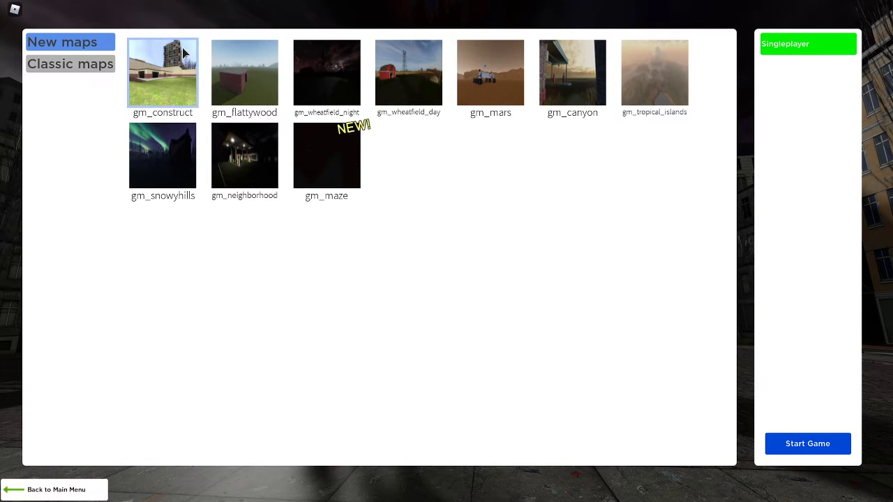
click(87, 66)
click(84, 491)
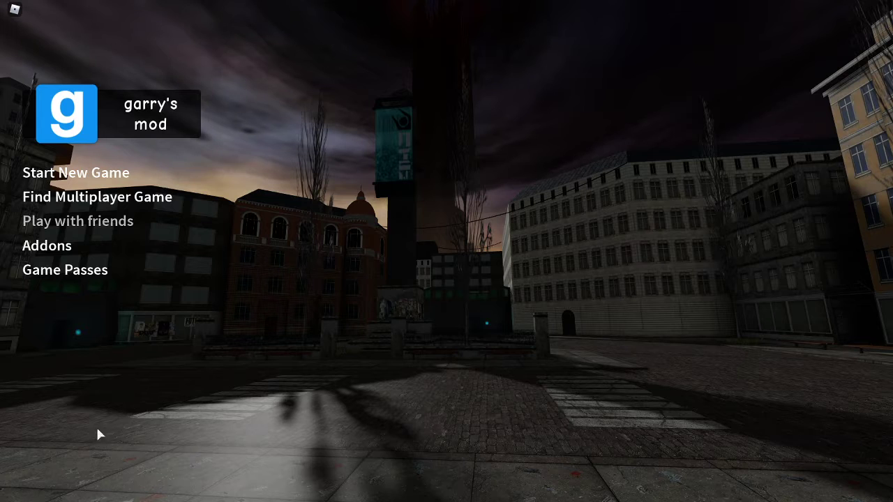
click(143, 197)
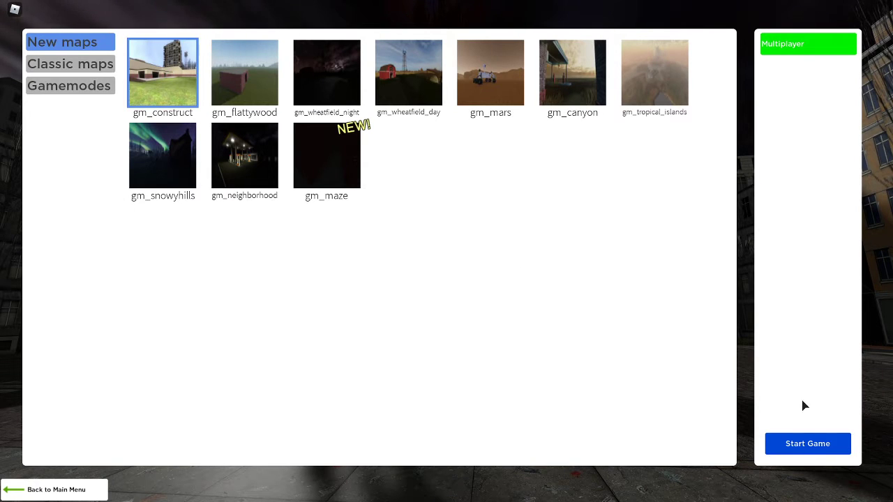
click(810, 450)
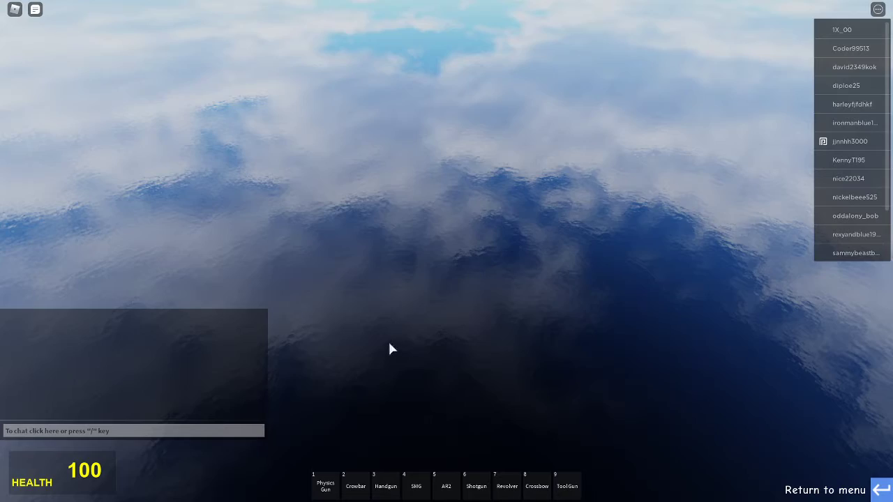
Run along the path and fire the SMG (slot 4) at the burning NPCs.
key(s)
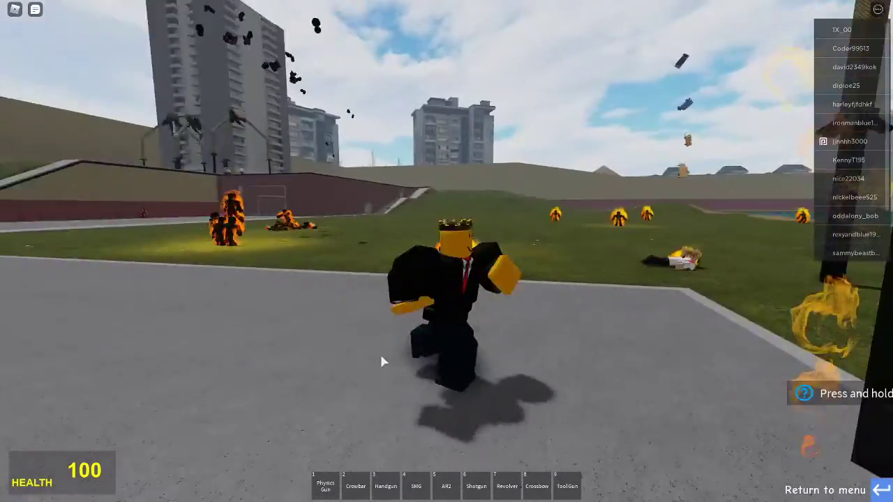
key(a)
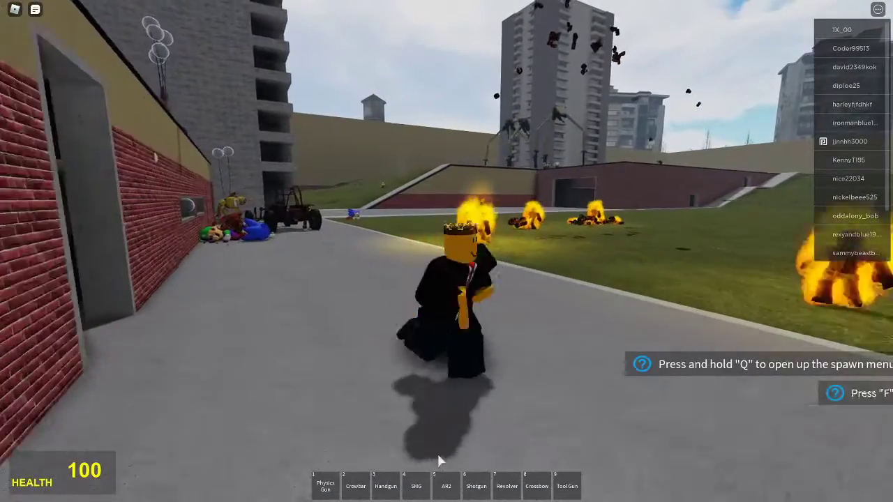
key(4)
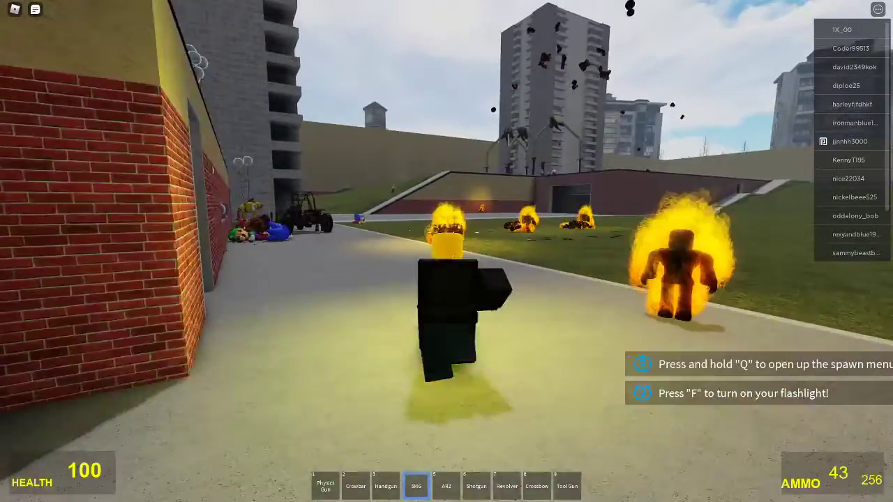
click(446, 252)
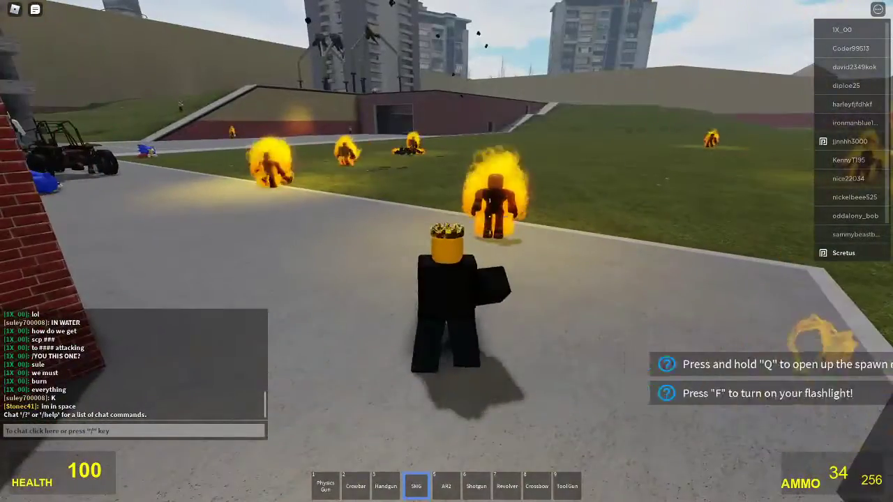
click(446, 252)
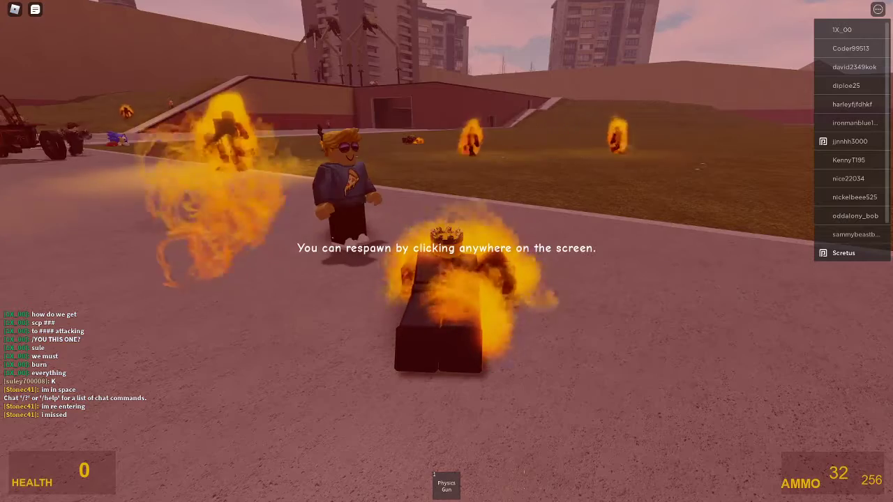
Respawn, then board the rusty buggy and drive it toward the wall.
click(523, 473)
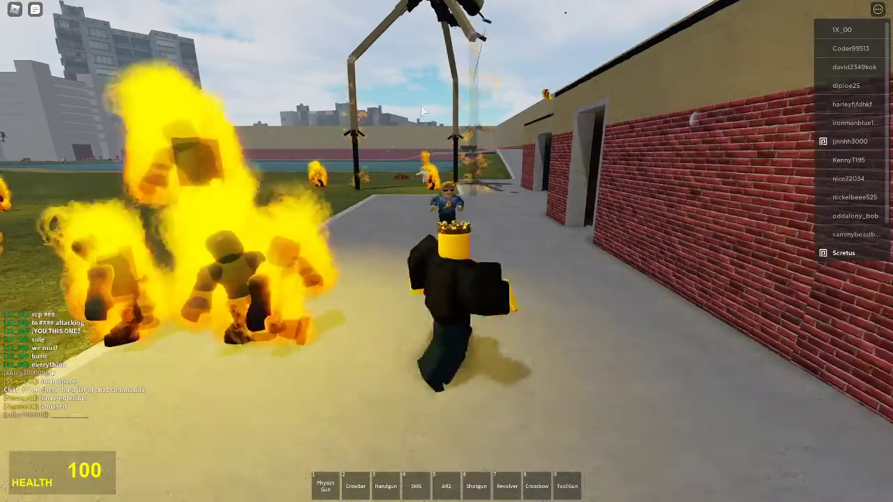
key(w)
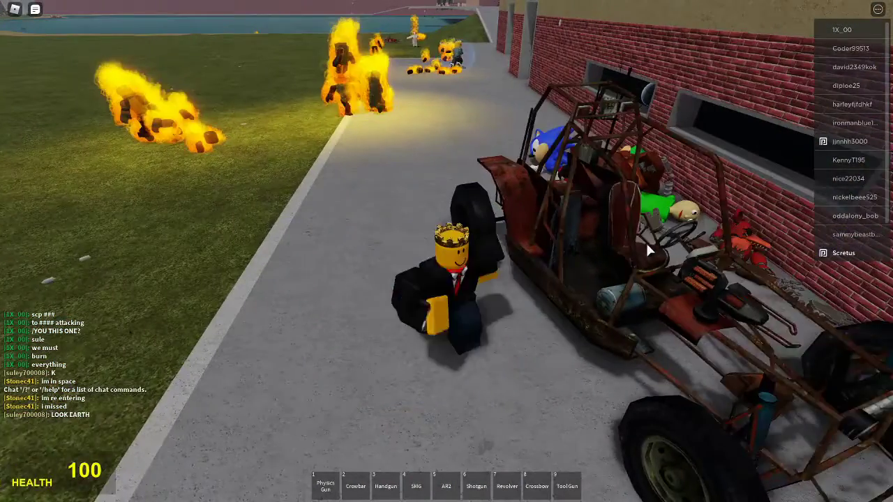
key(w)
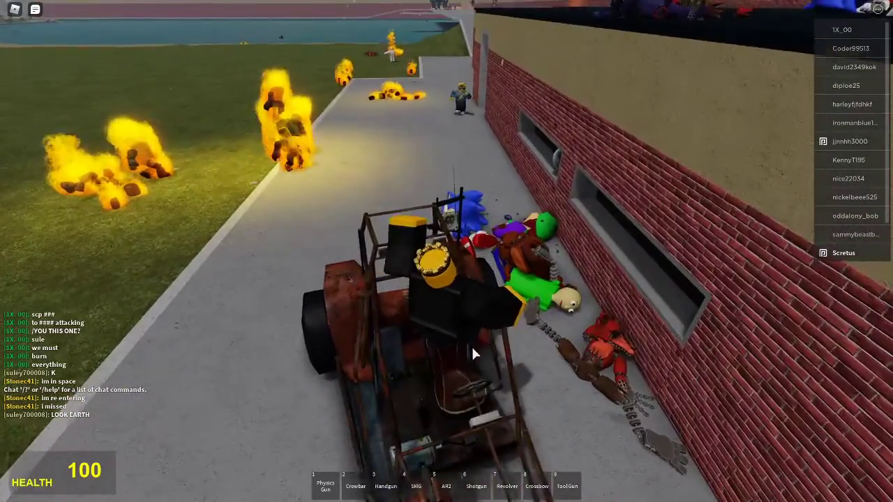
key(d)
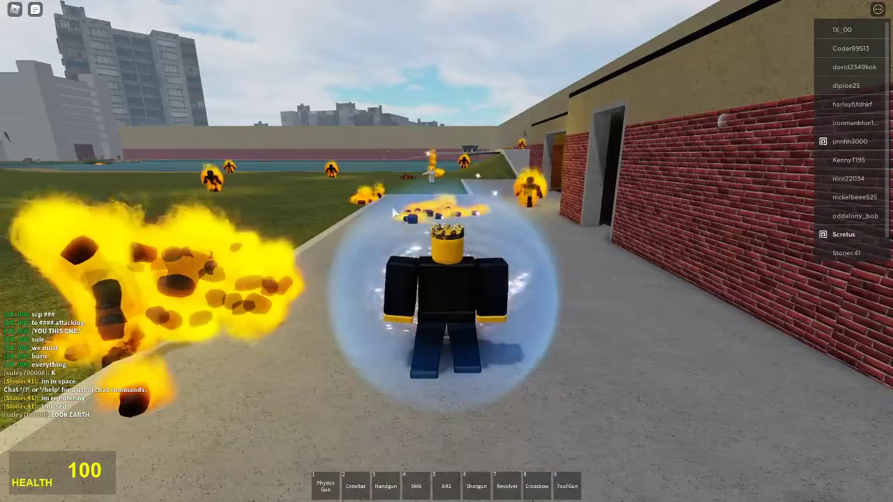
key(w)
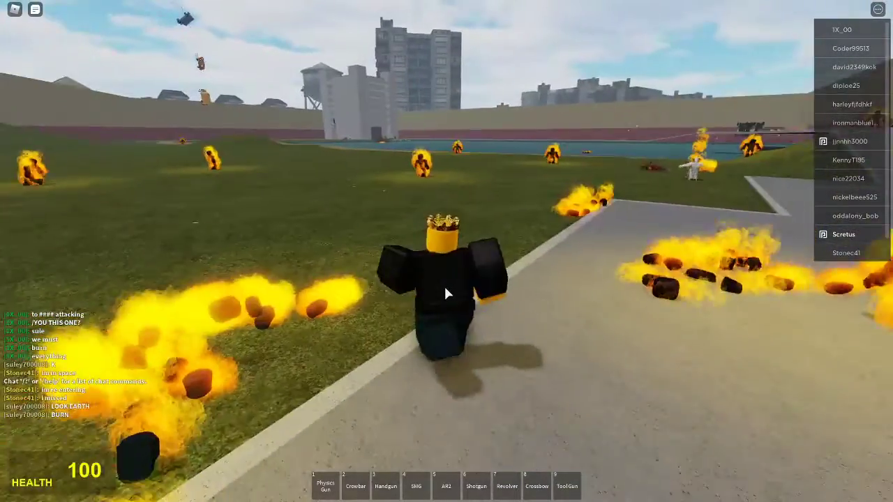
Spawn a Jeep from the Vehicles list and jump onto it.
key(q)
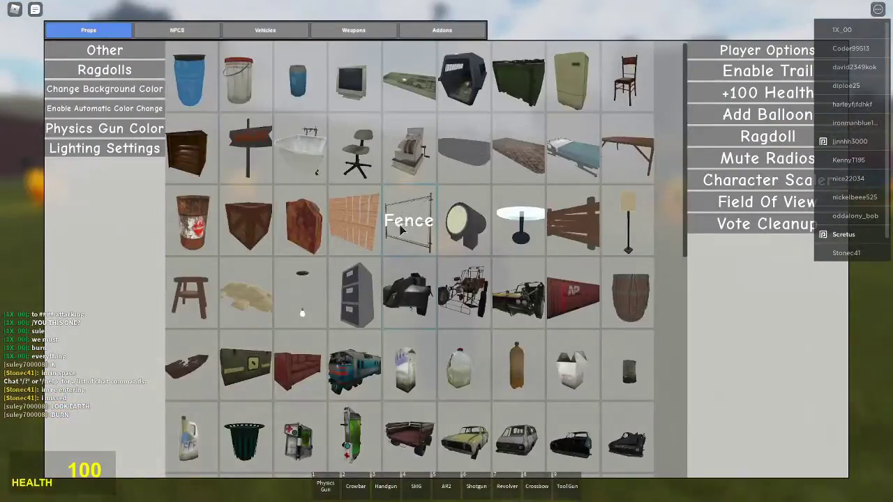
click(283, 31)
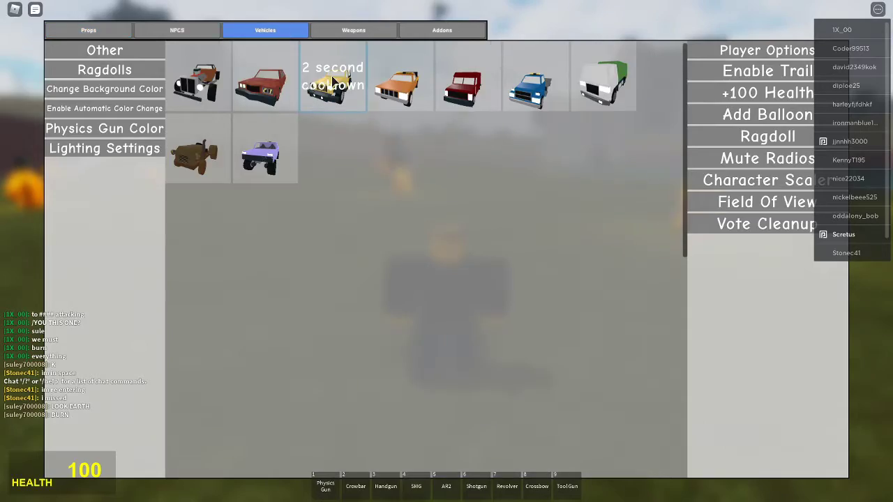
key(q)
key(w)
key(space)
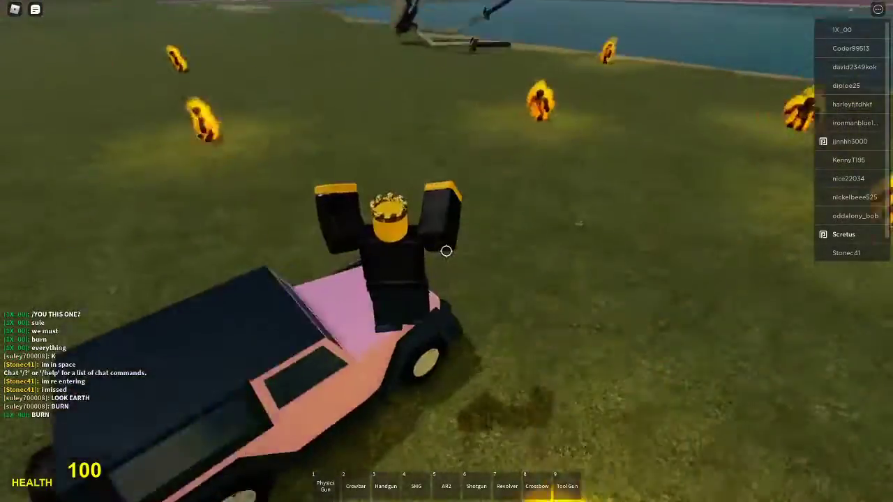
key(shift)
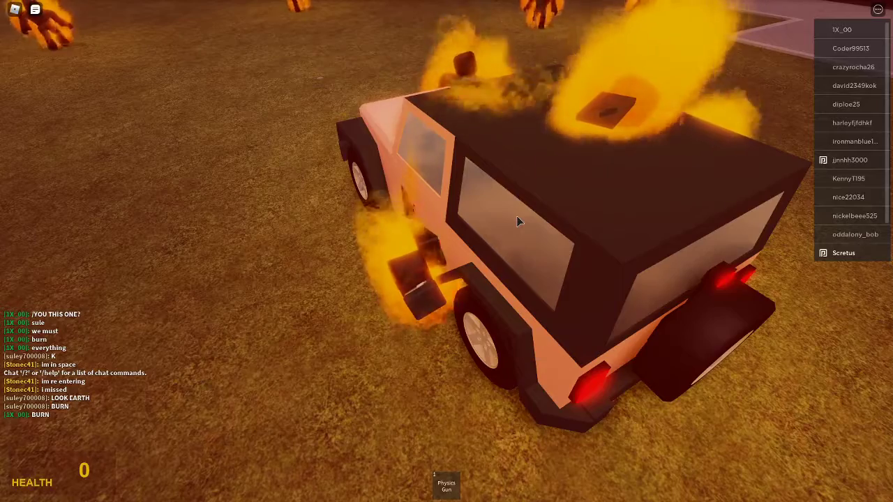
Open chat, then walk the respawned character back to the jeep.
key(slash)
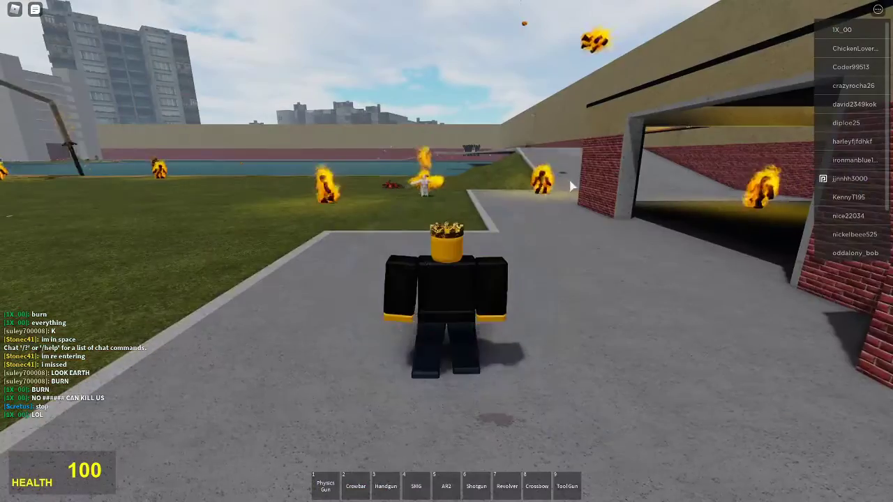
key(w)
key(w)
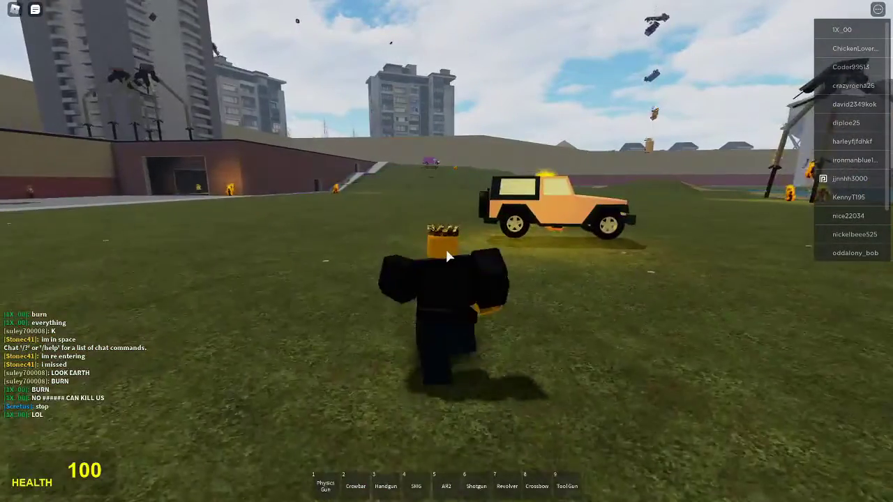
key(w)
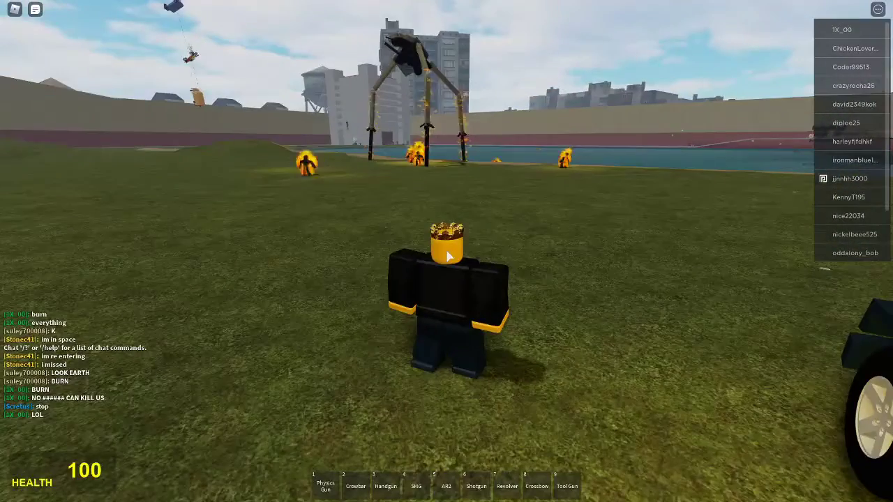
Close the spawn menu and cast a vote in the cleanup poll.
key(q)
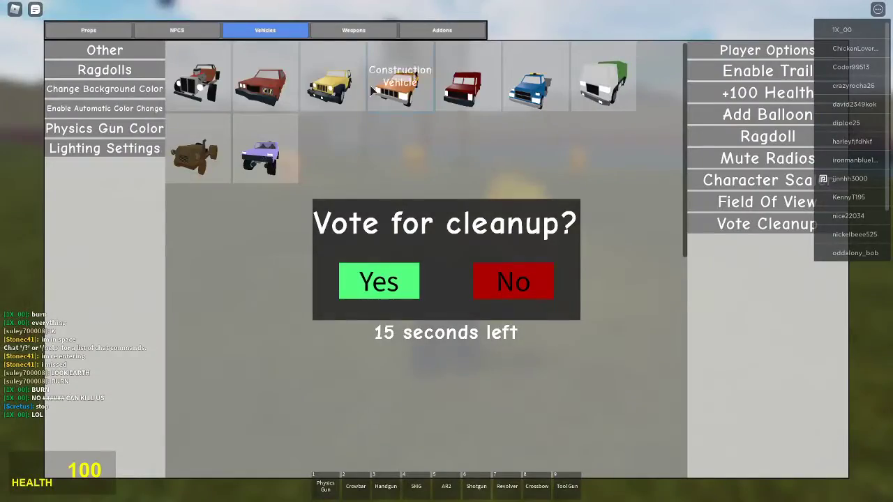
key(q)
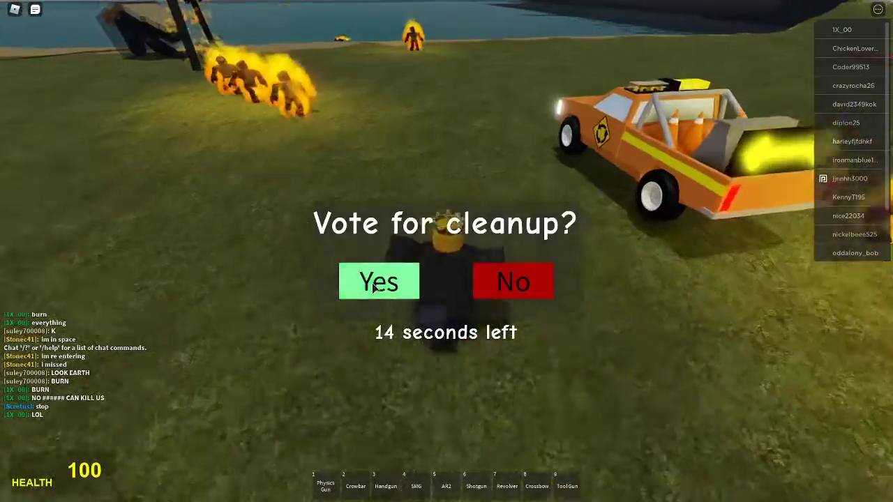
click(370, 292)
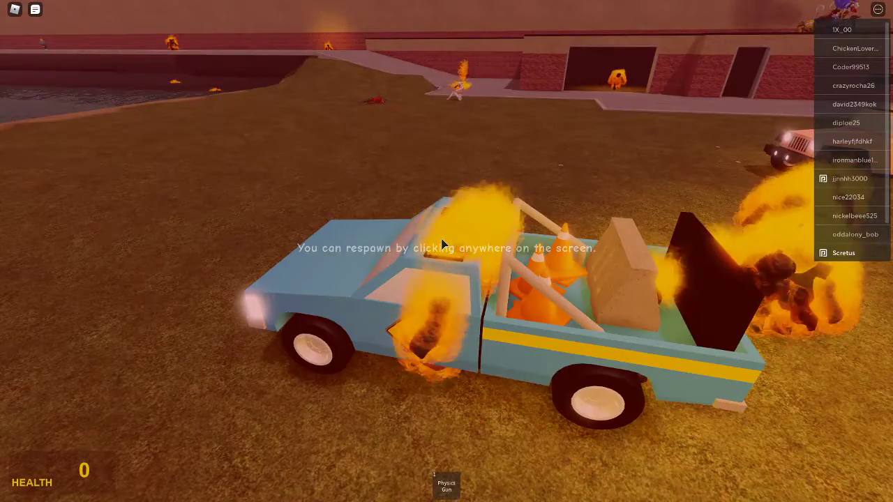
Respawn, walk onto the sidewalk, and bring up the spawn menu.
click(443, 244)
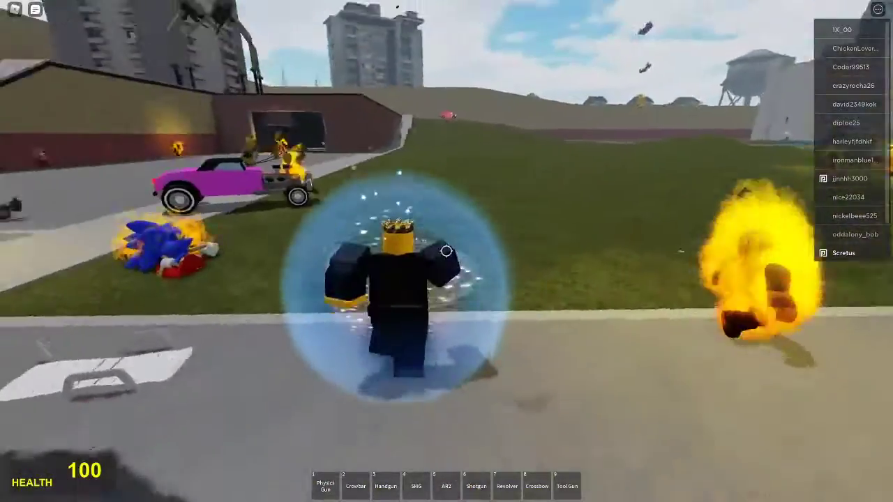
key(w)
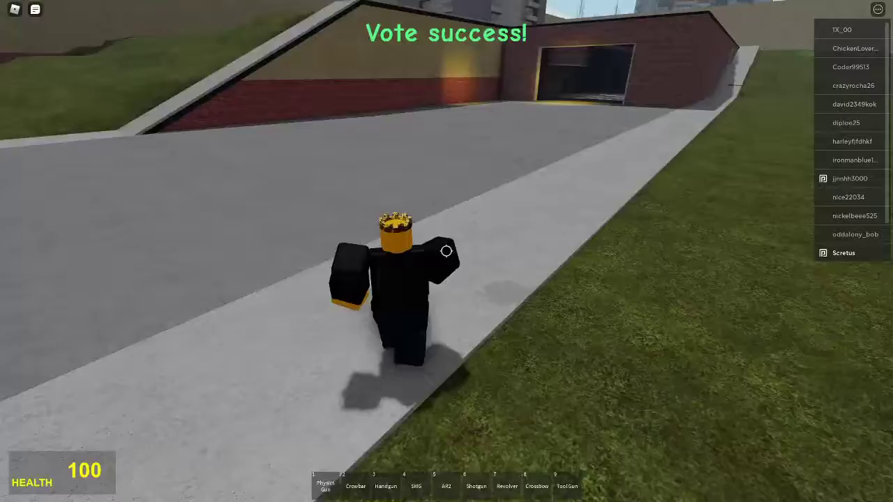
key(q)
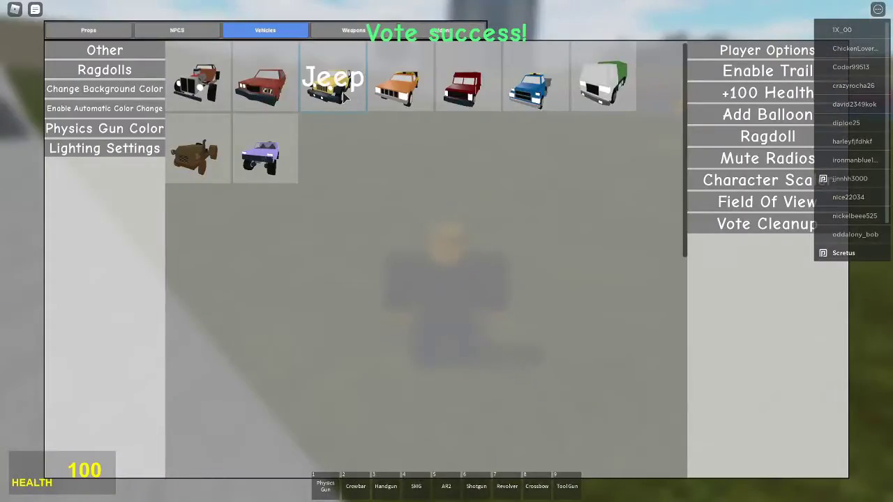
Spawn a Jeep, climb onto it and hop in and out of the driver seat.
click(344, 98)
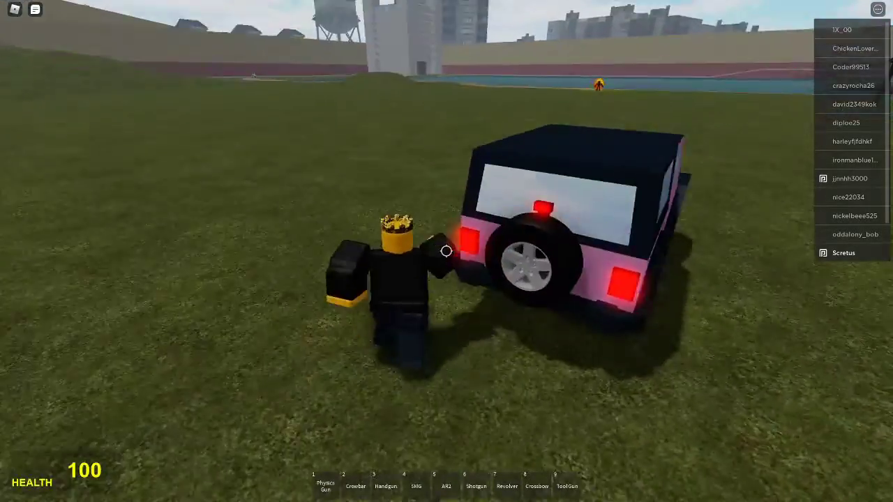
key(w)
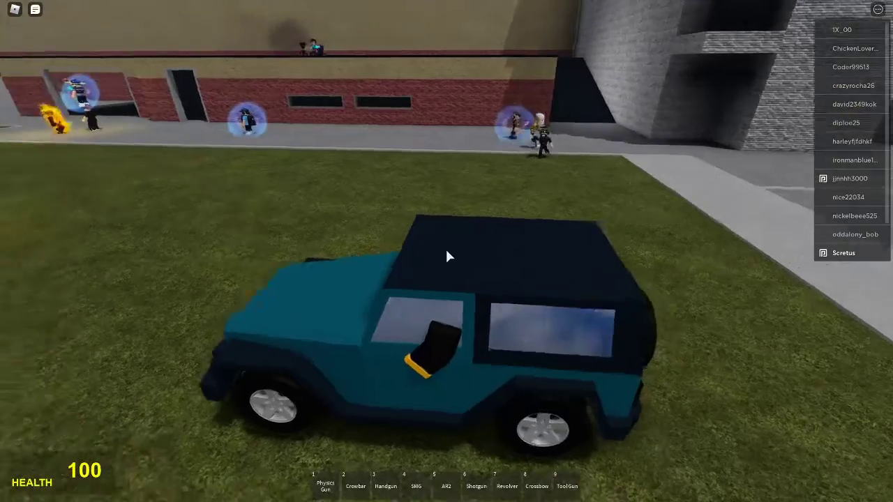
key(space)
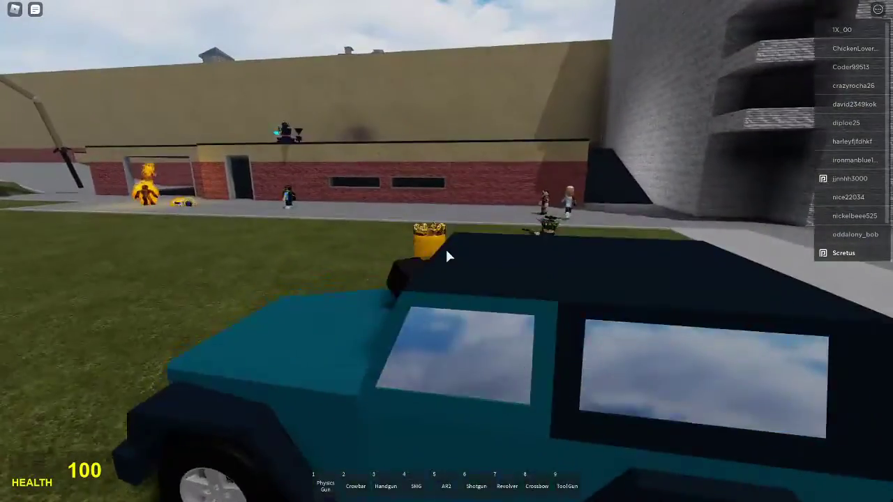
key(6)
key(space)
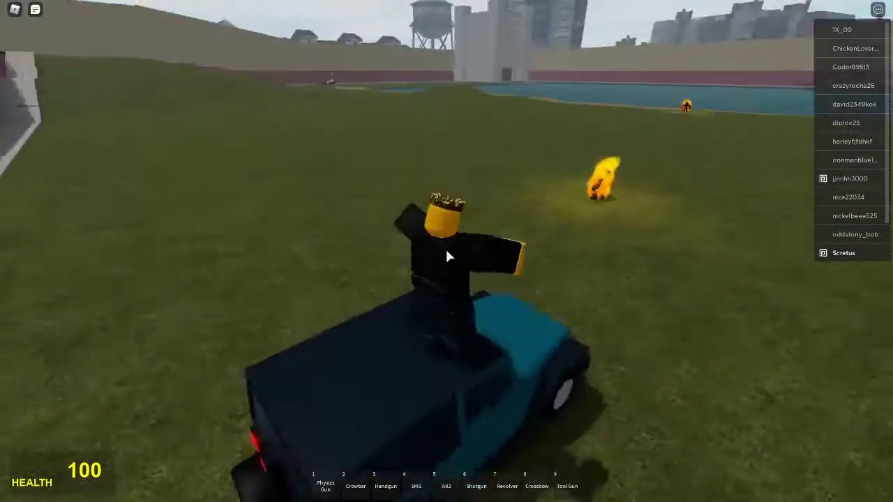
key(space)
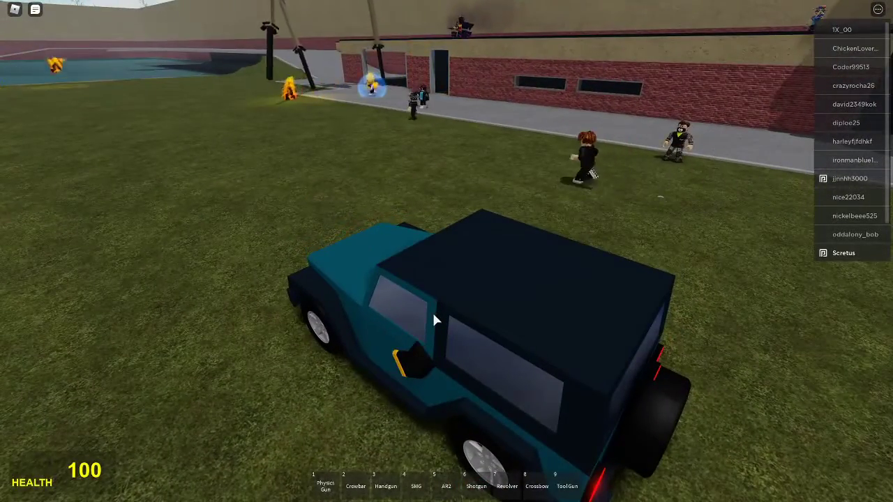
key(space)
key(space)
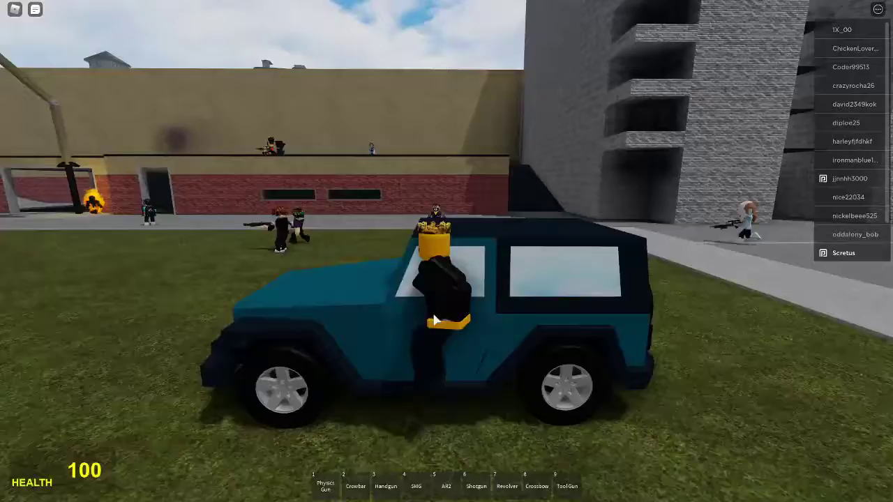
key(space)
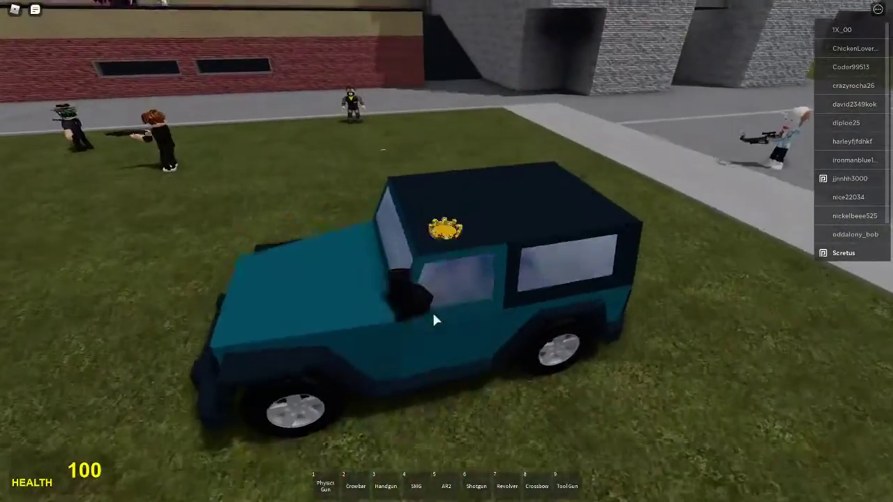
key(space)
key(space)
Drive the Jeep across the field and up the hill onto the concrete road.
key(w)
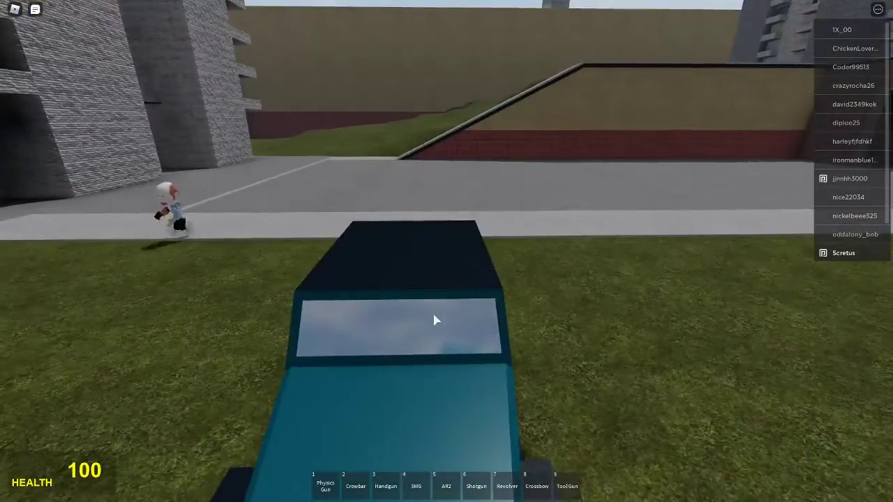
key(d)
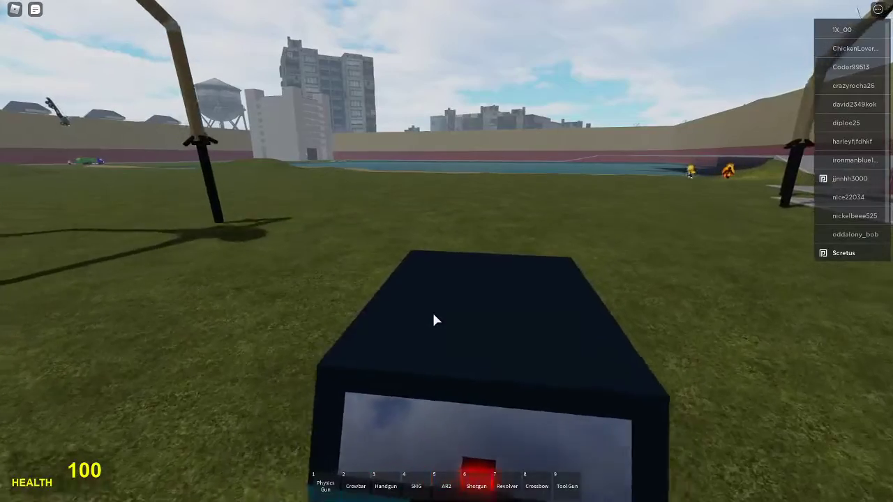
scroll(433, 319, down, 5)
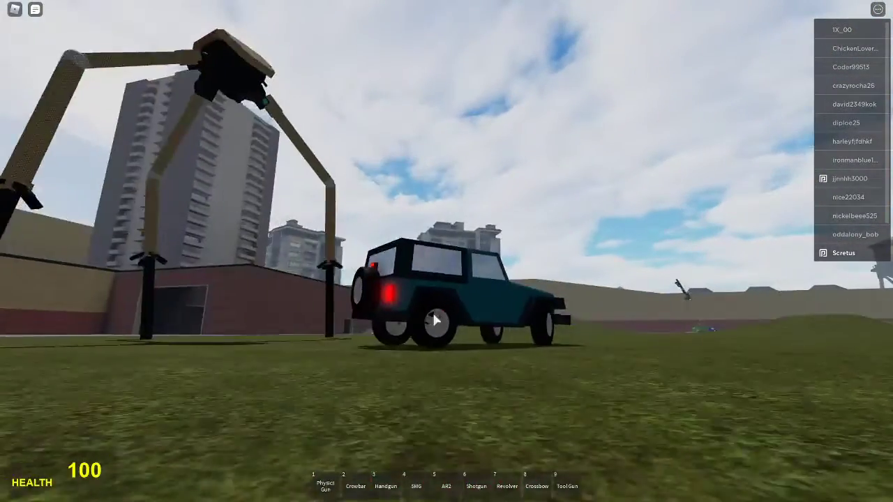
key(d)
key(d)
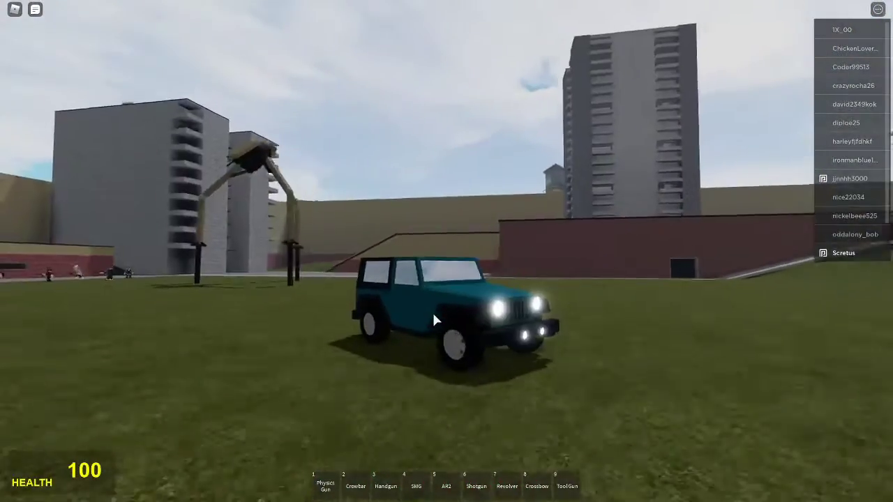
key(w)
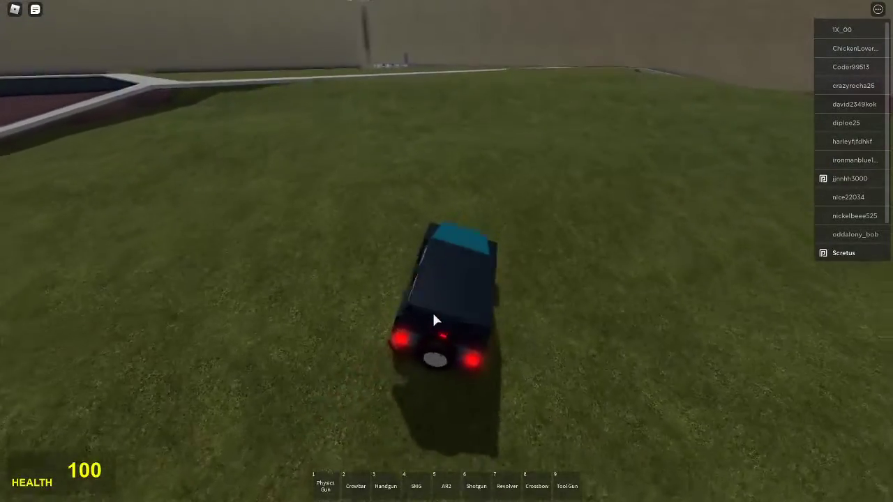
key(a)
key(d)
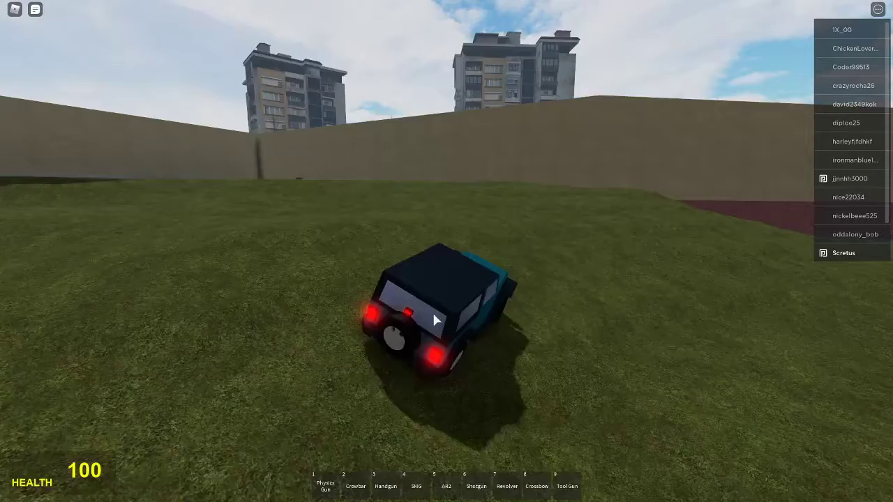
key(w)
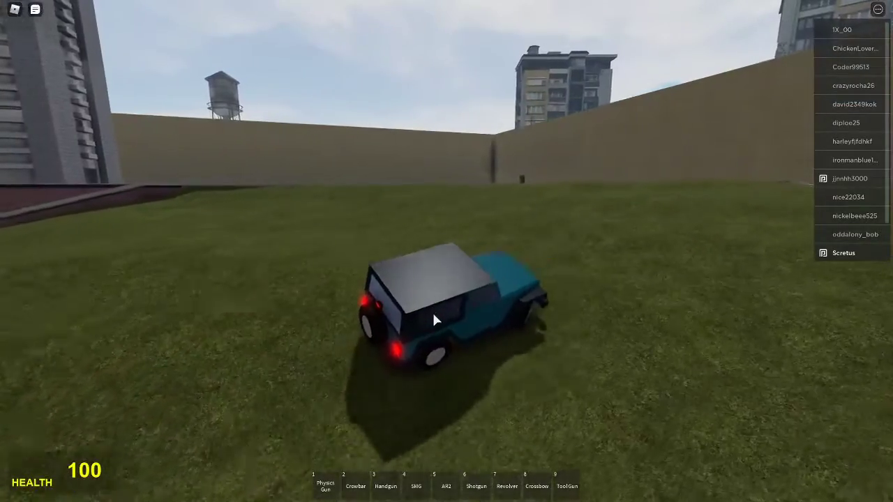
key(w)
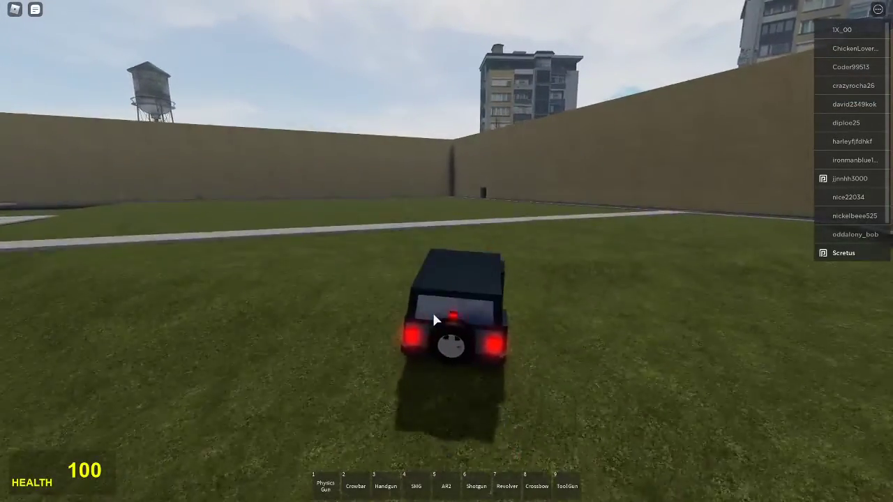
key(w)
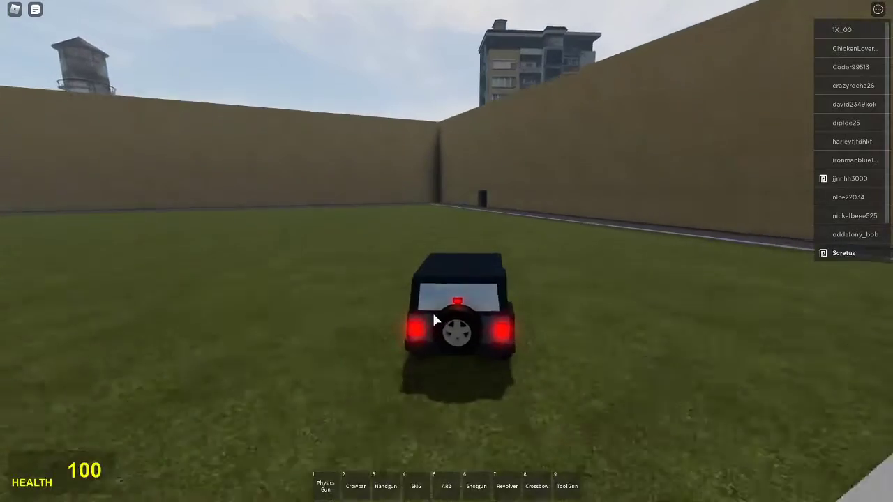
Manoeuvre the Jeep into the dark doorway in the wall.
key(a)
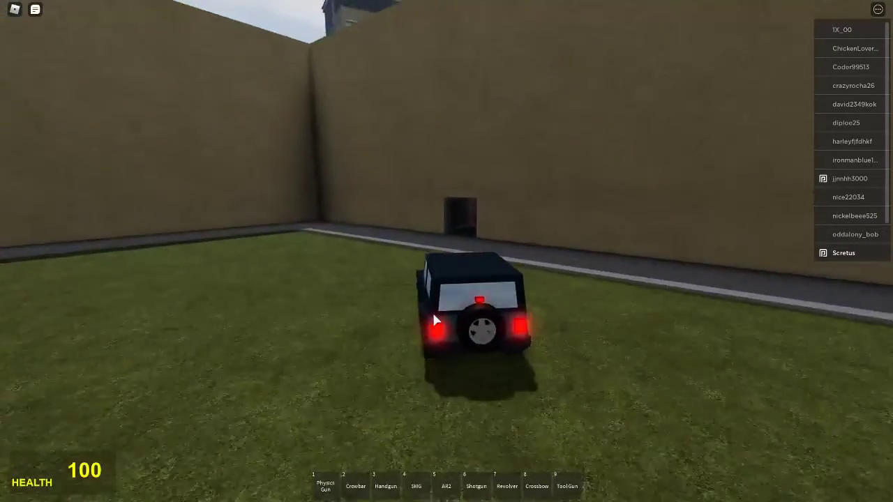
key(w)
key(d)
key(s)
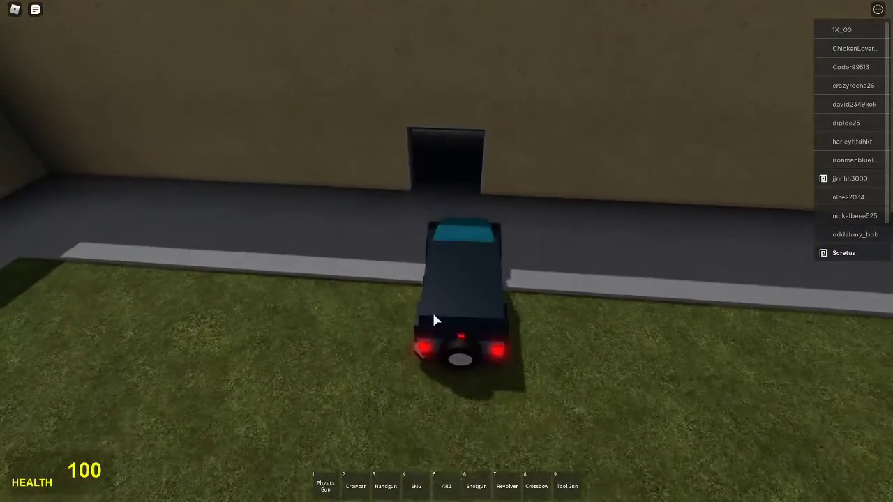
key(w)
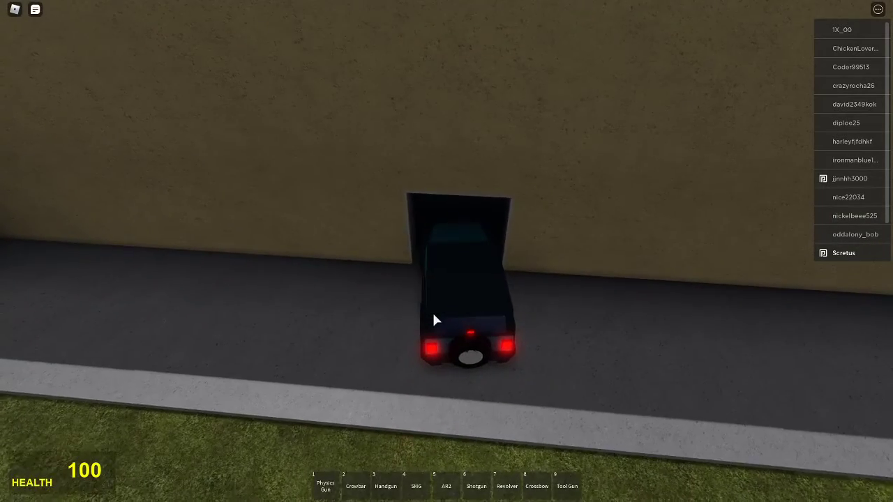
key(w)
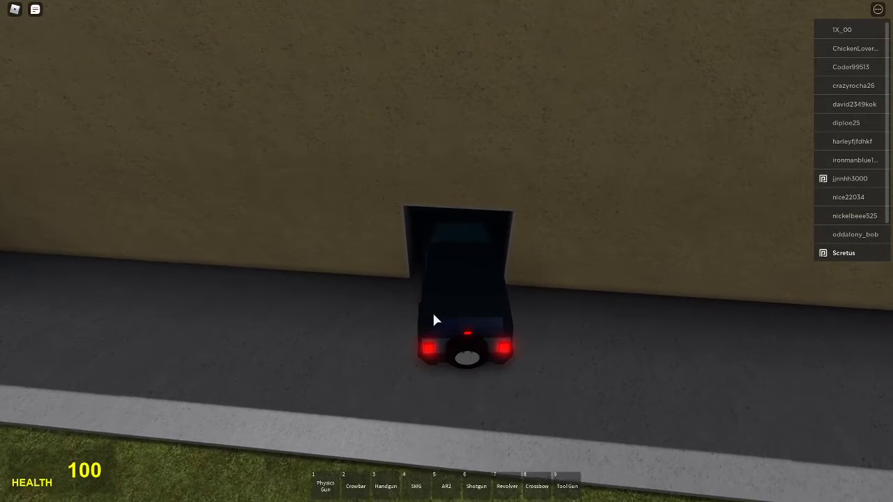
key(d)
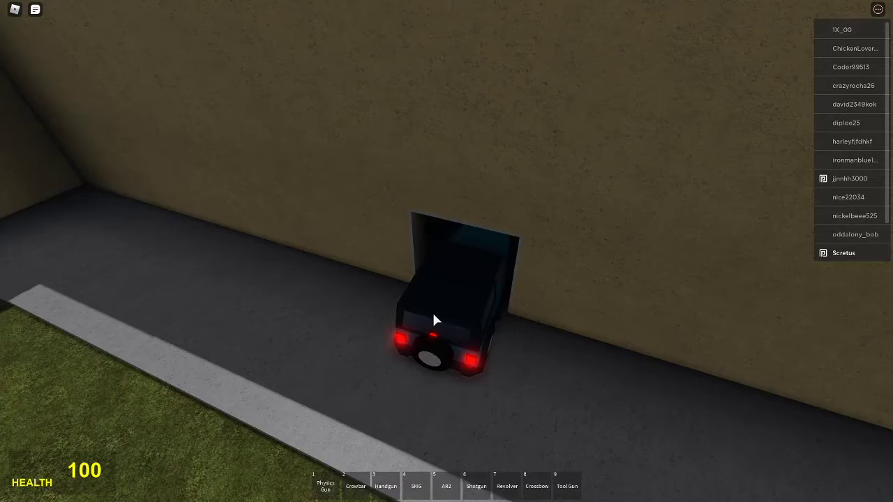
key(a)
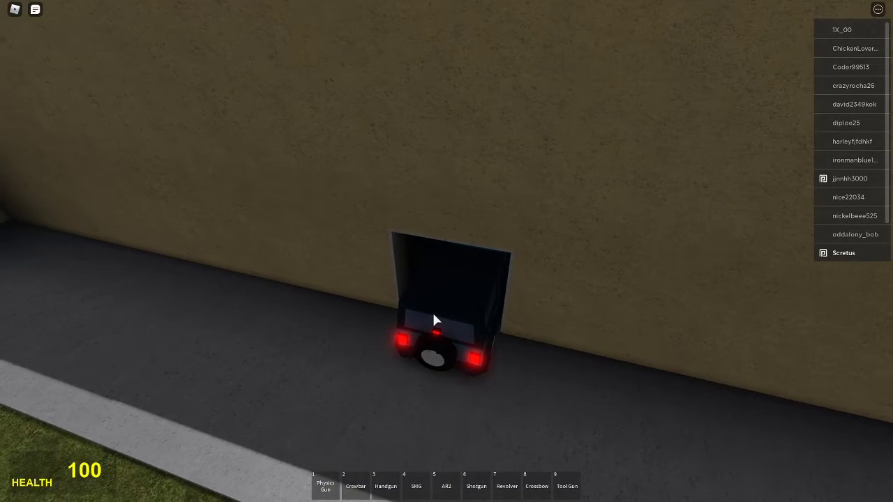
Toggle Shift-lock and walk down the dark brick alley toward the dim doorway.
key(d)
key(shift)
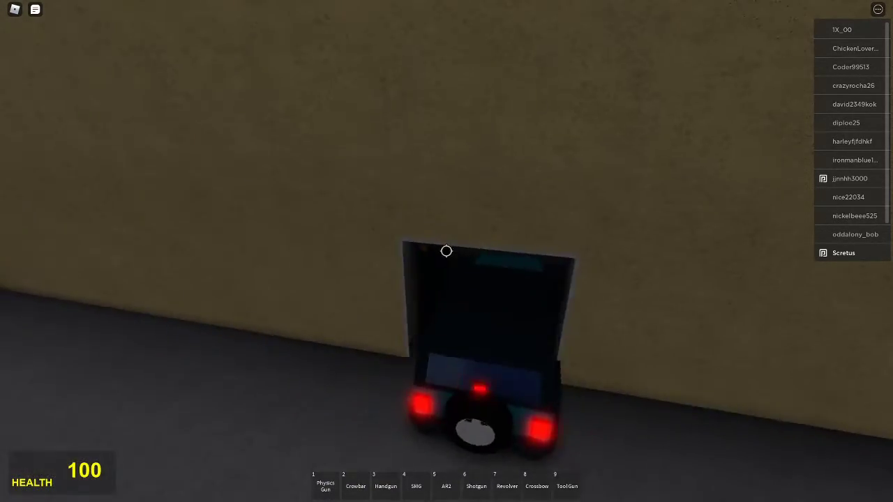
key(w)
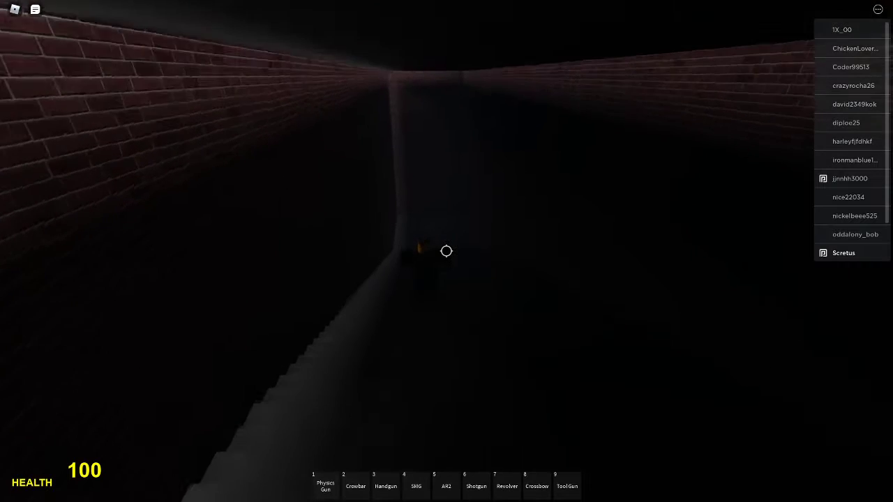
key(w)
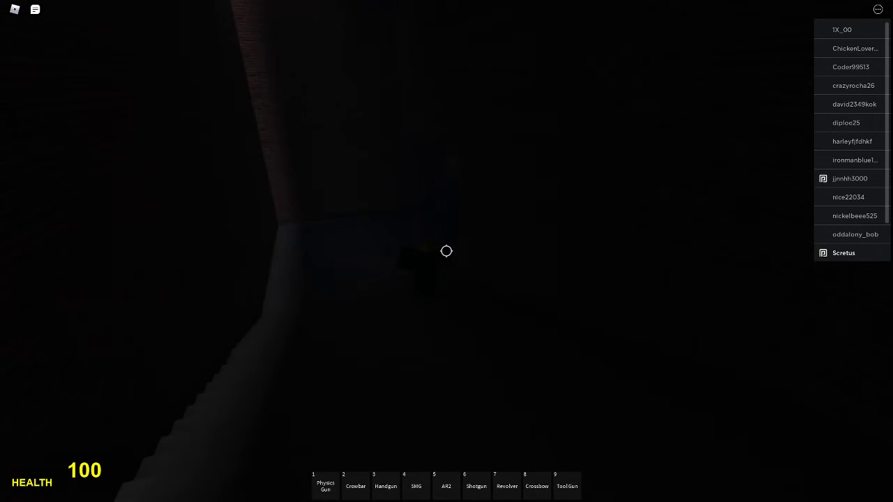
key(w)
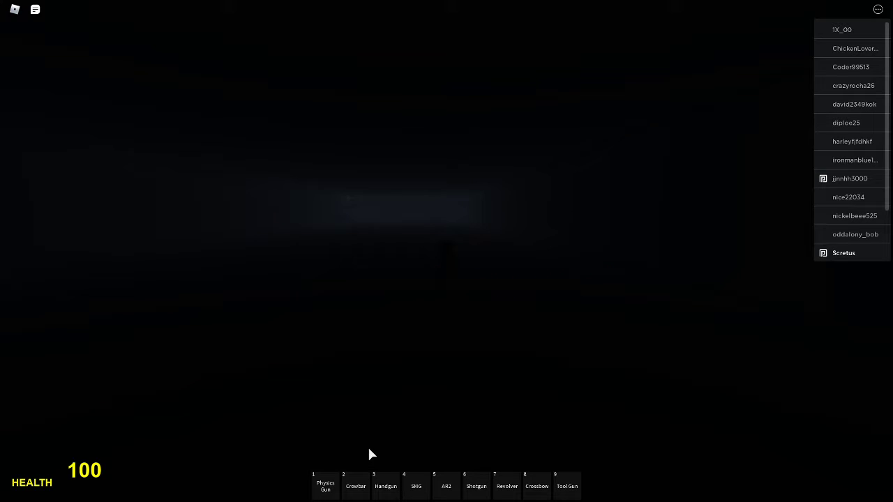
Spawn a Spotlight from the Props list in the dark room.
key(q)
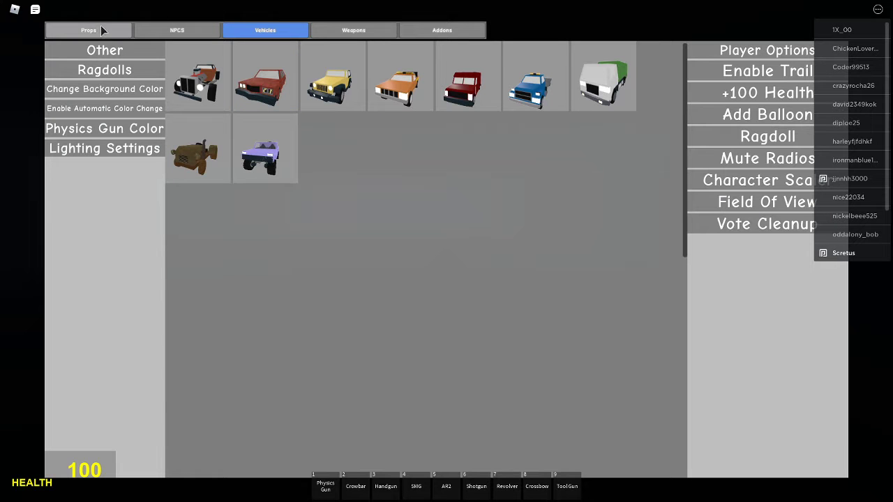
click(98, 30)
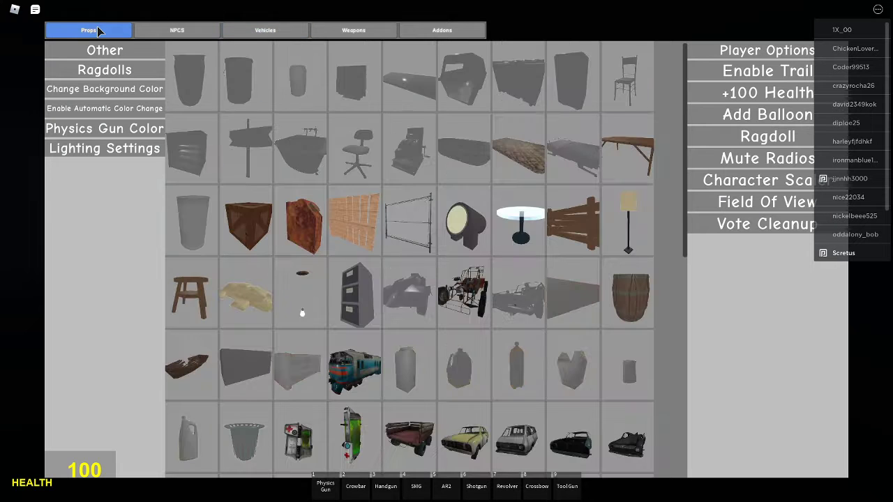
click(465, 234)
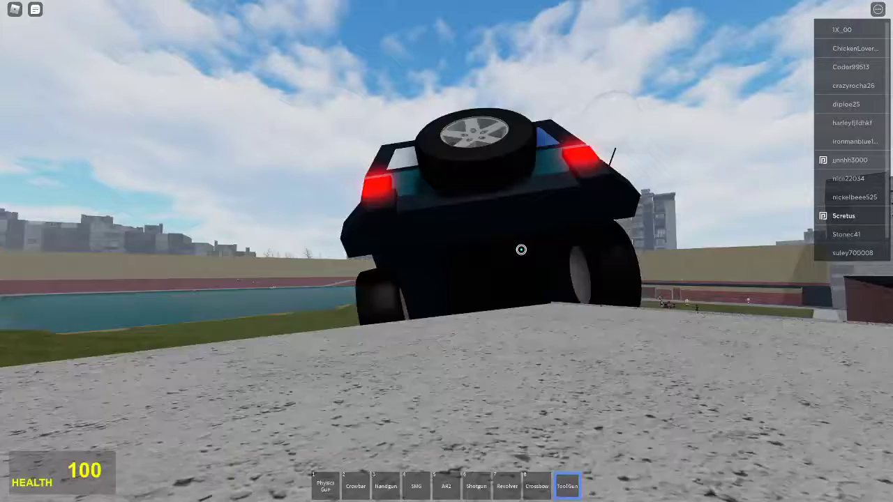
Drive the Jeep onto the sidewalk, reverse onto the grass, and head for the wall.
key(q)
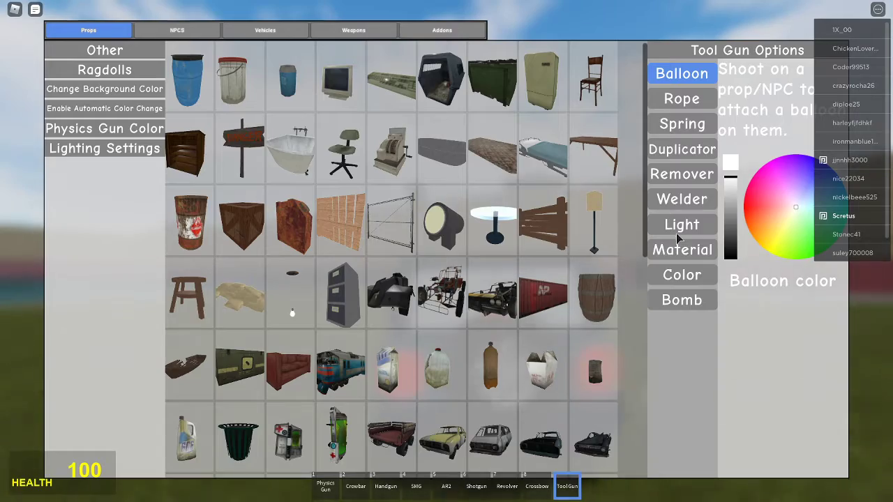
key(q)
key(a)
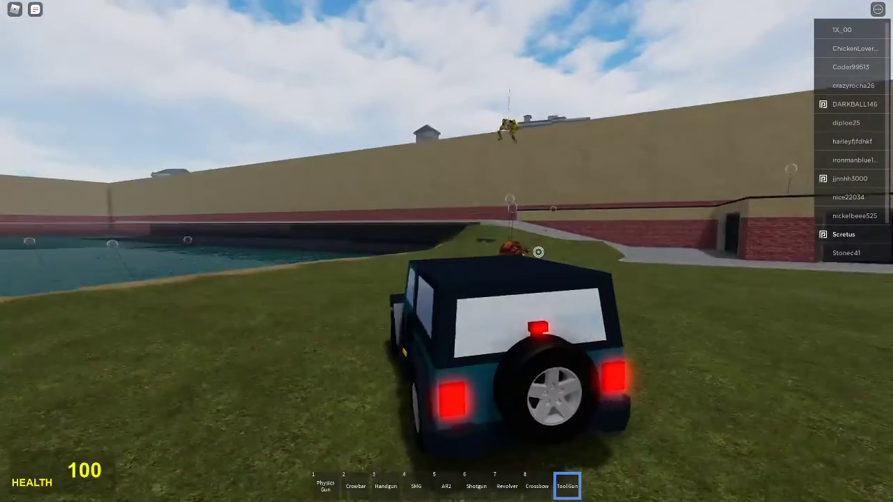
key(w)
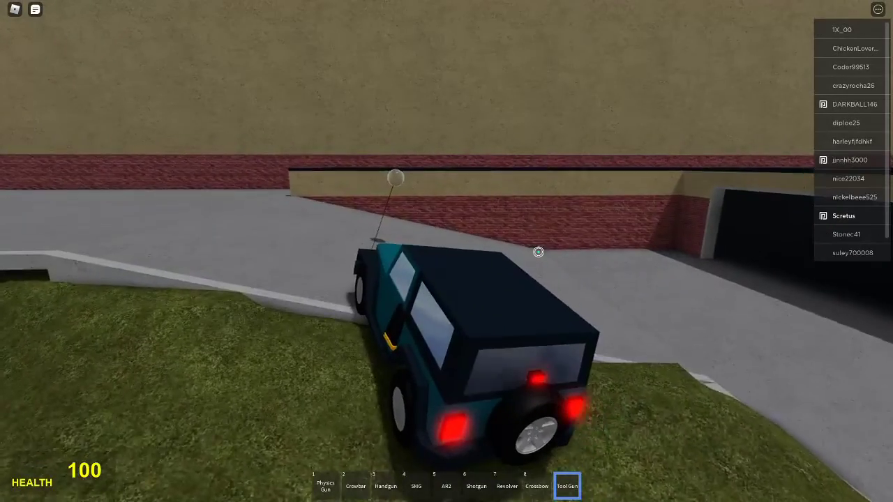
key(s)
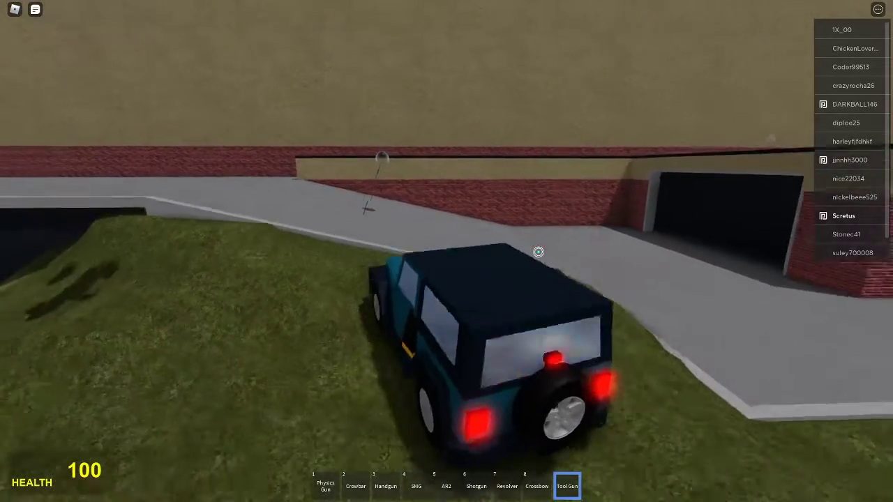
key(s)
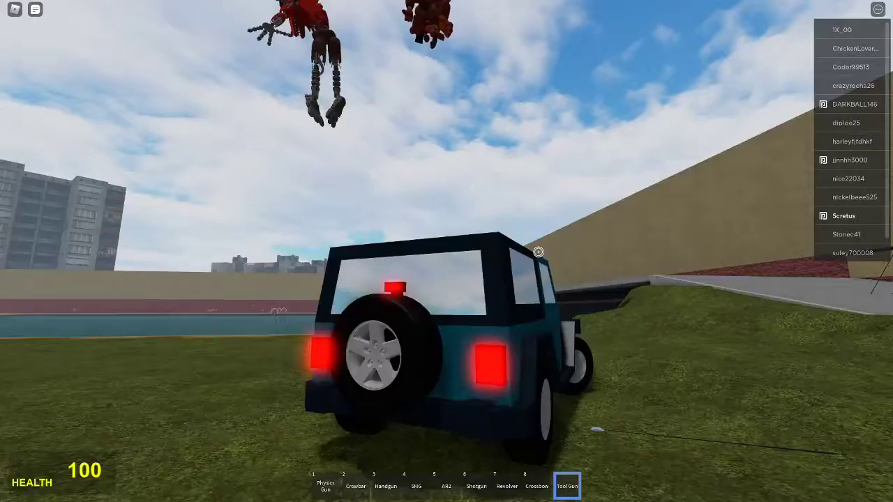
key(w)
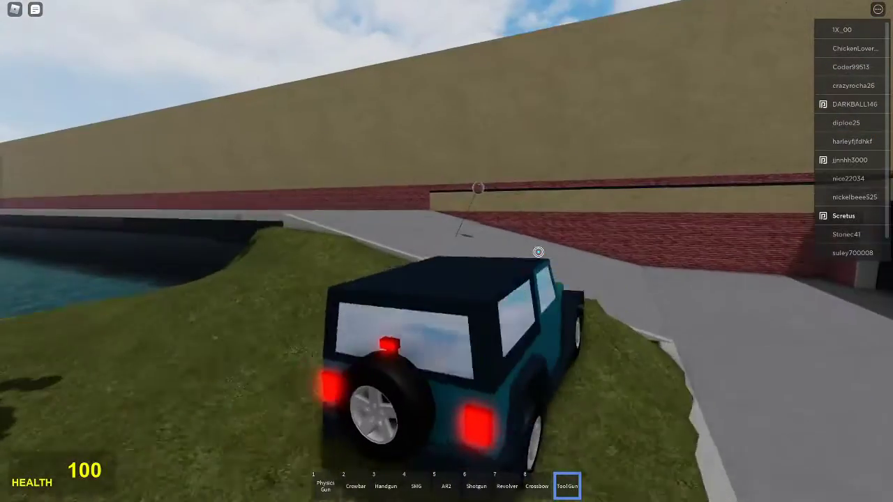
Drive the jeep around the corner and along the road into the lake.
key(a)
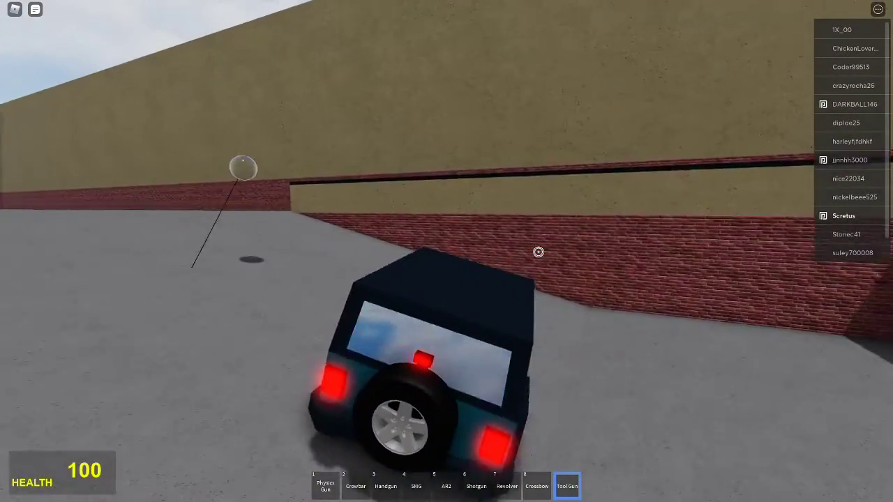
key(d)
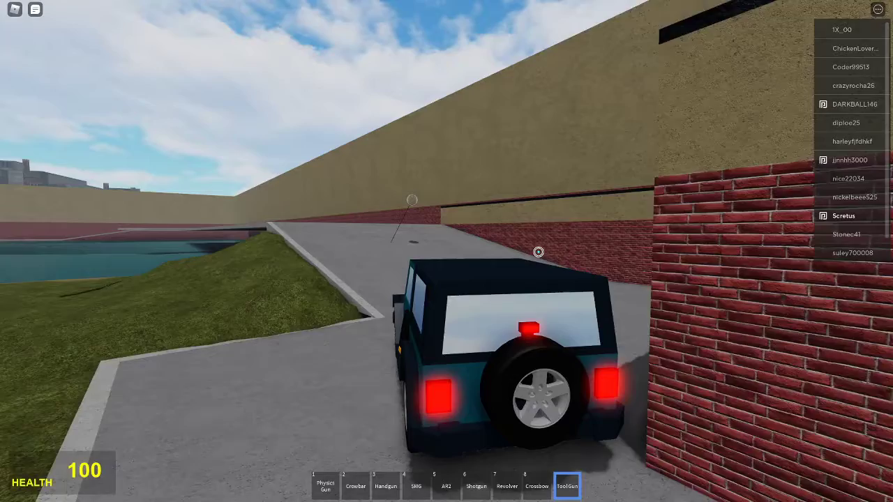
key(a)
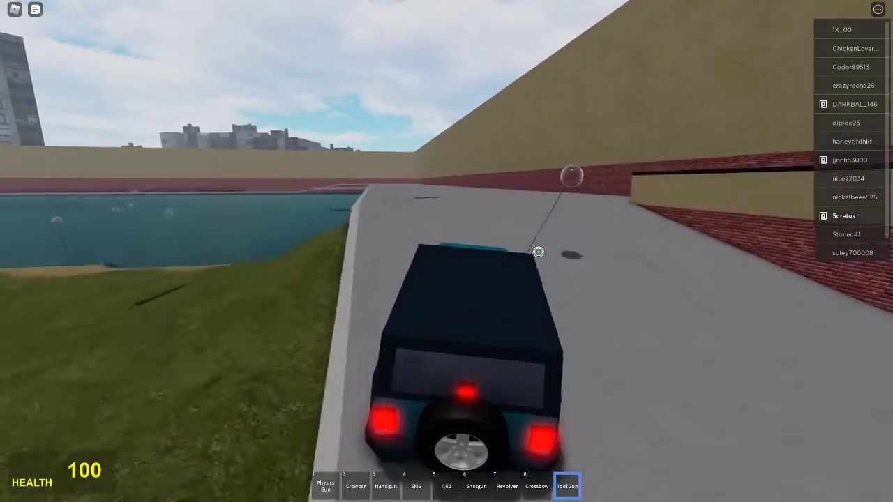
key(a)
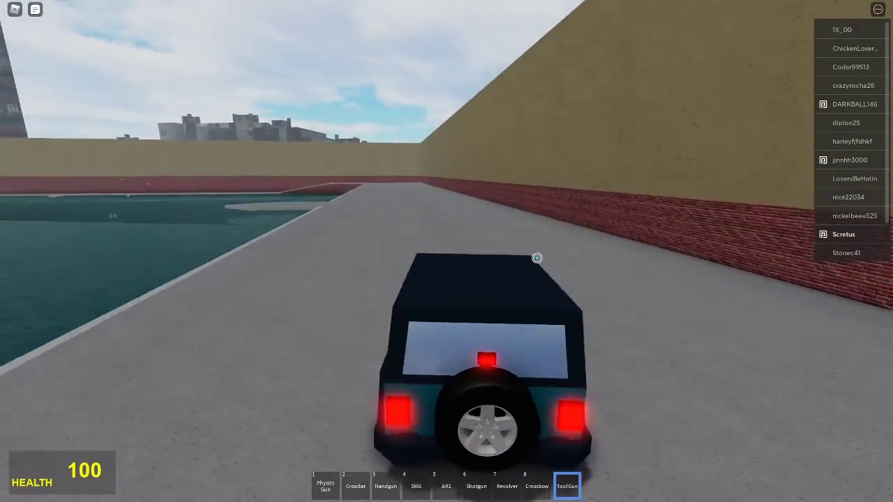
key(a)
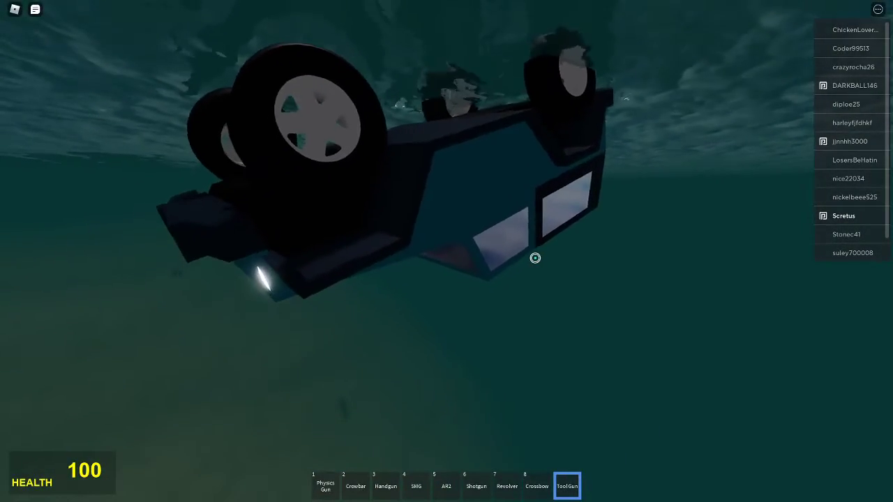
Equip the Physics Gun (slot 1) and wade out of the lake onto the sand.
key(1)
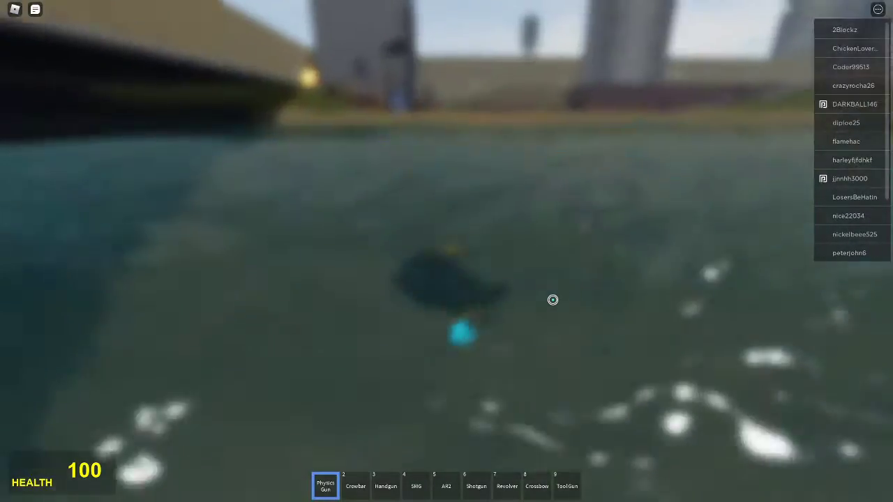
key(w)
key(w)
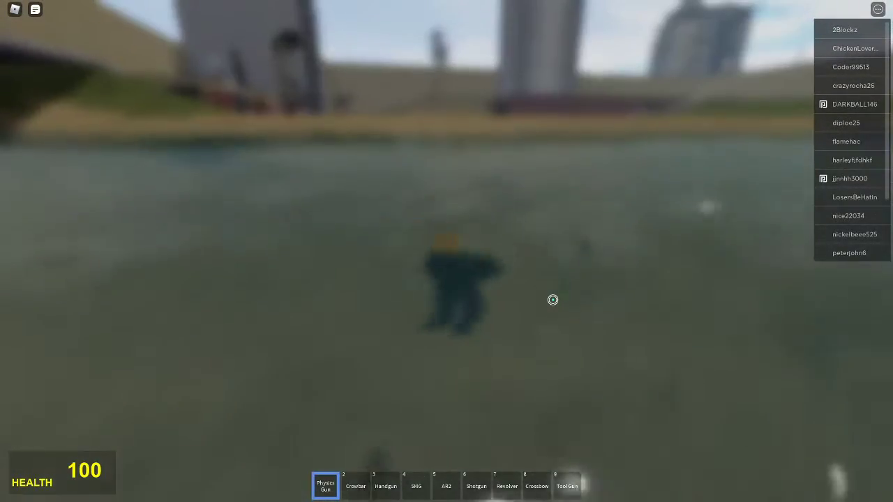
key(w)
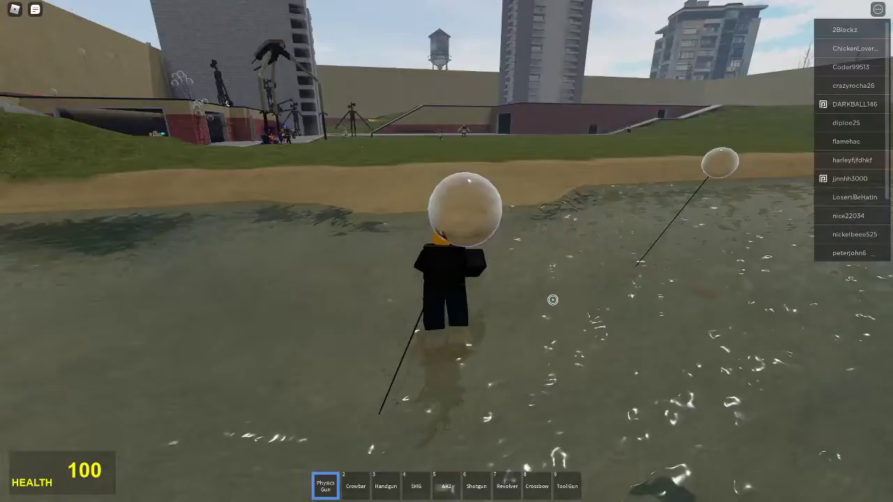
key(w)
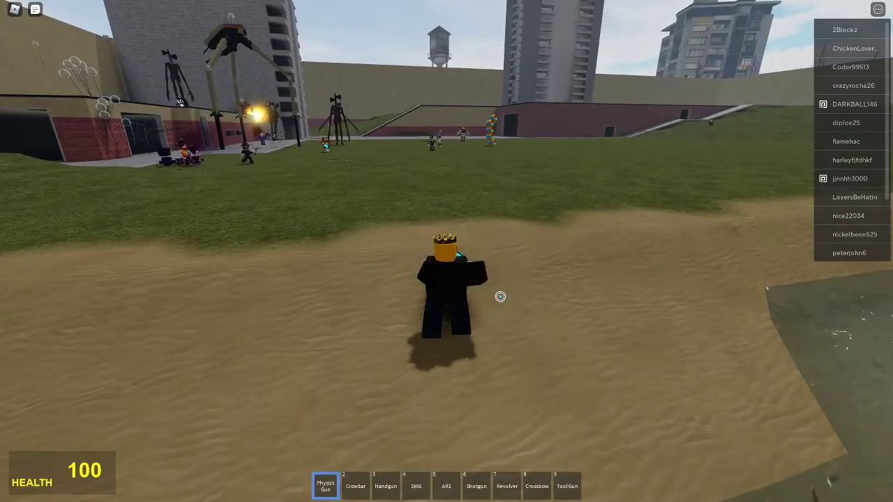
Spawn a Wooden Fence prop and tilt the view down toward it.
key(q)
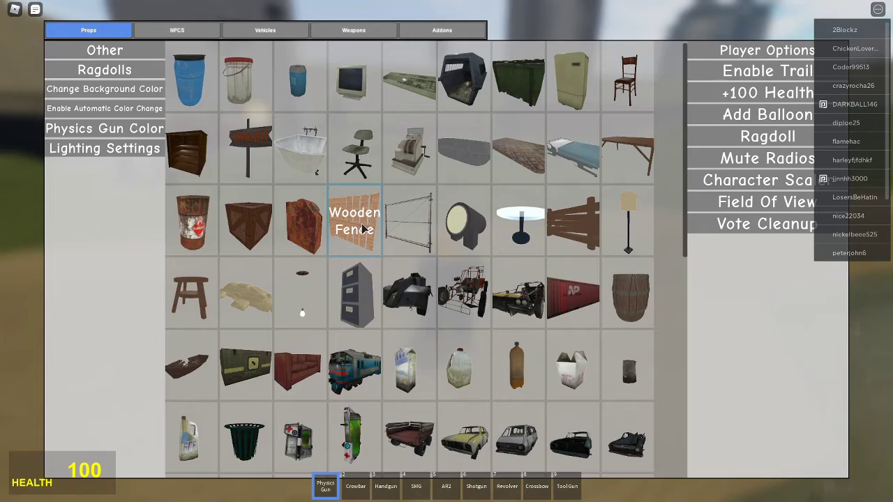
click(361, 229)
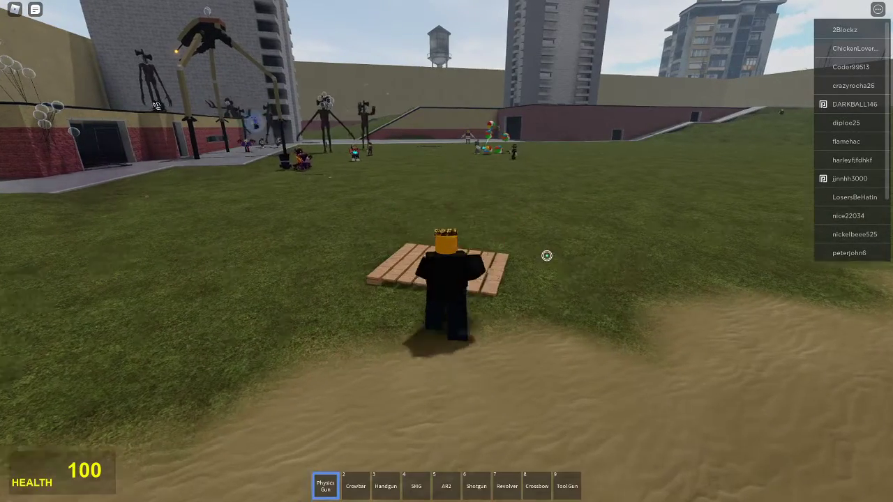
drag(566, 222, 538, 259)
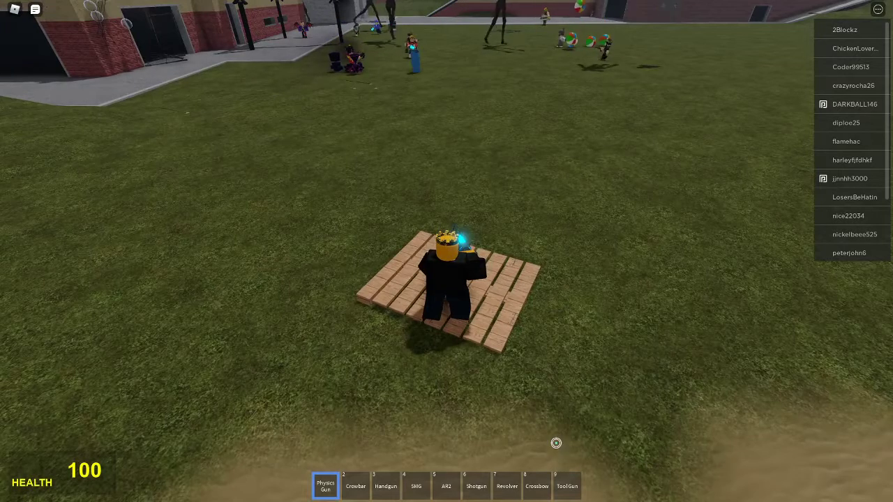
Choose the Tool Gun's Color mode and fire it.
key(q)
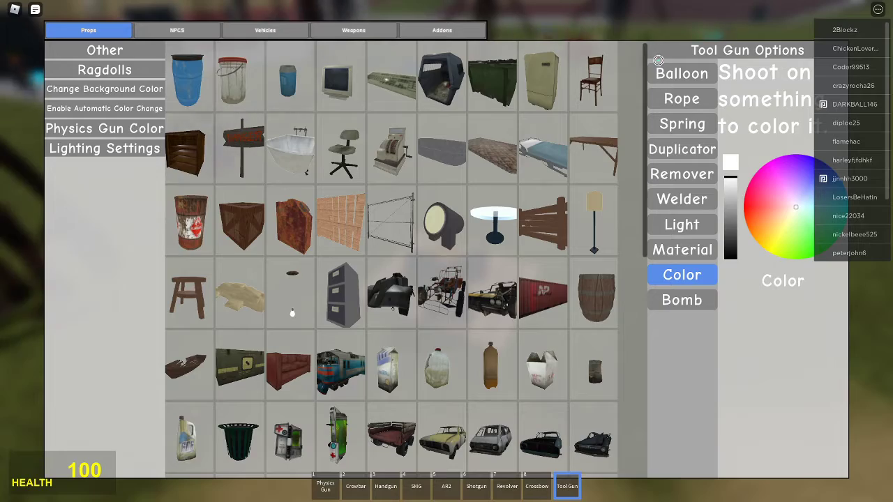
key(q)
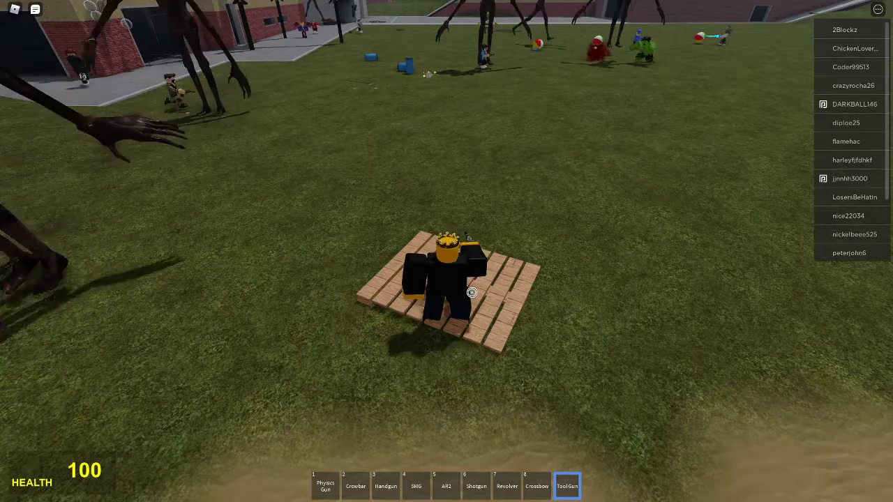
click(461, 279)
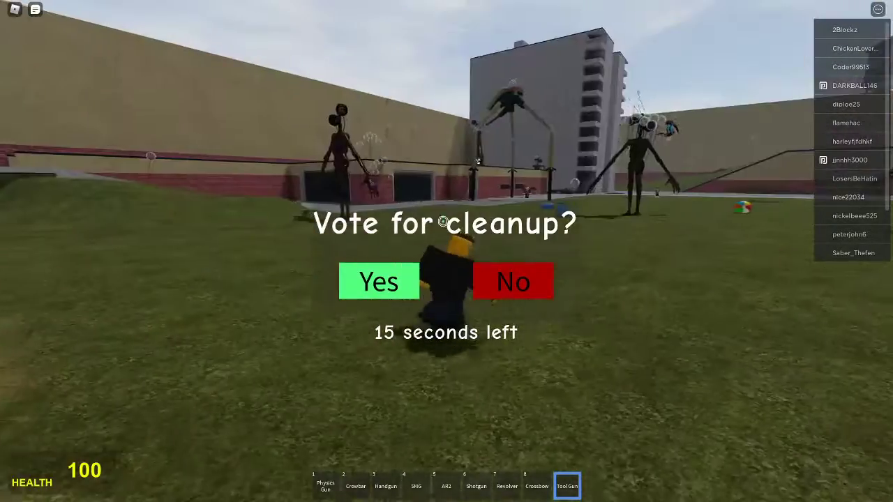
Vote Yes on the cleanup prompt, then run forward and back across the grass.
click(398, 282)
key(w)
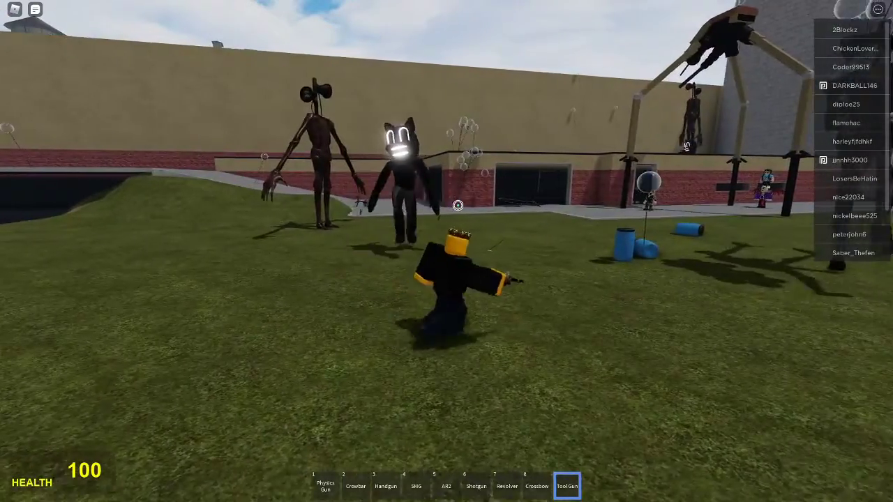
key(s)
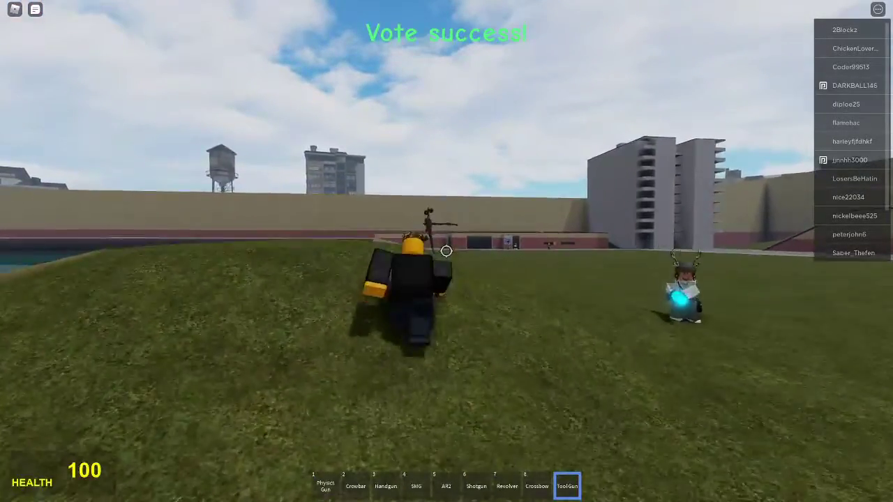
Spawn a sink prop and tie balloons to it until it floats away.
key(q)
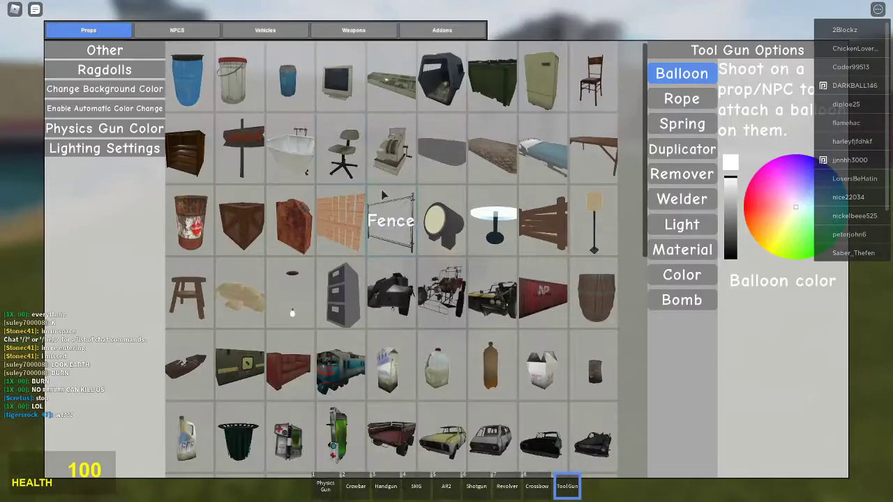
click(295, 172)
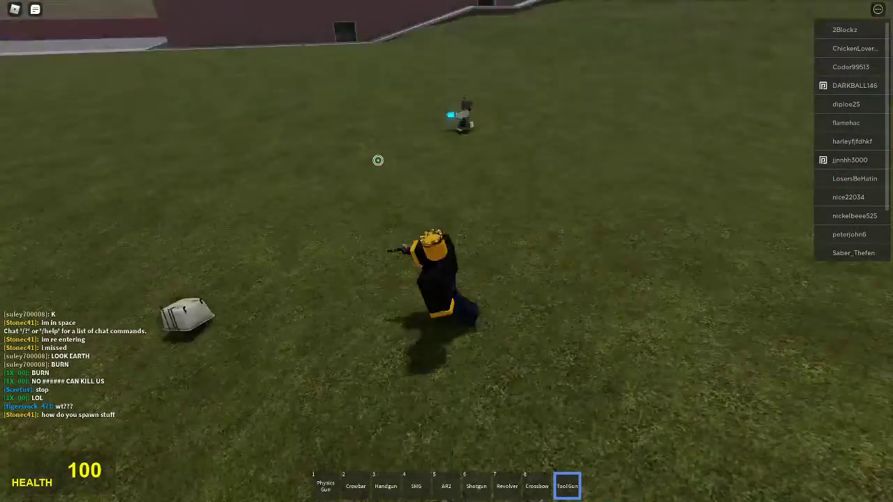
click(377, 203)
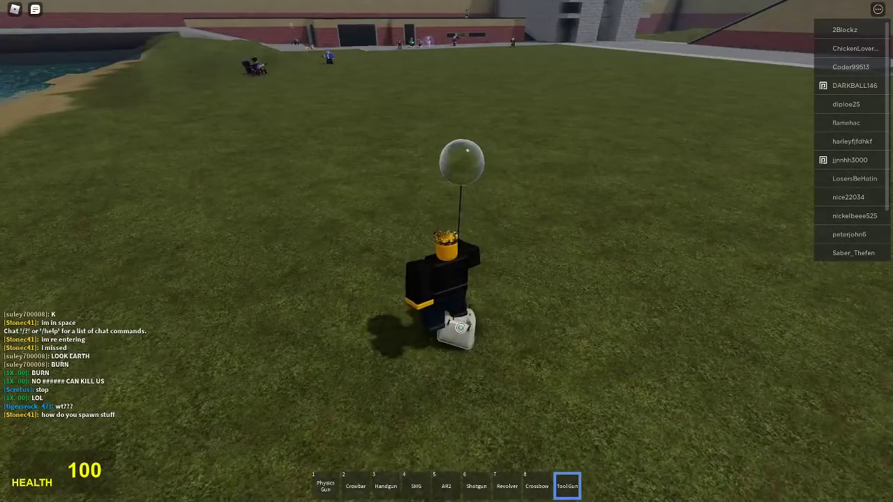
click(460, 327)
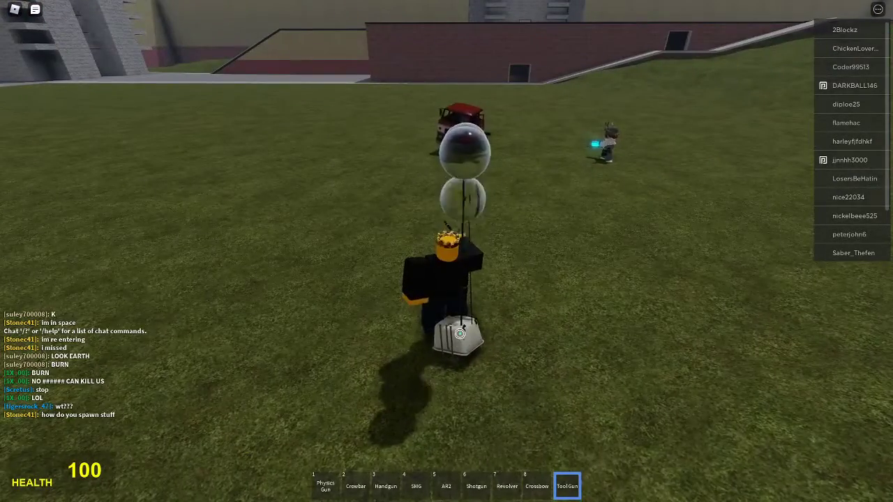
click(460, 334)
click(460, 333)
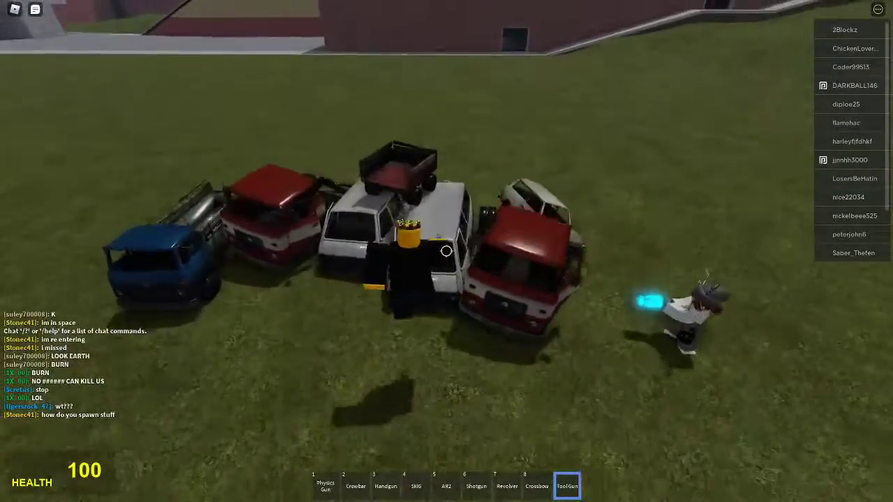
Jump onto the white car's roof and tie balloons onto the truck.
key(space)
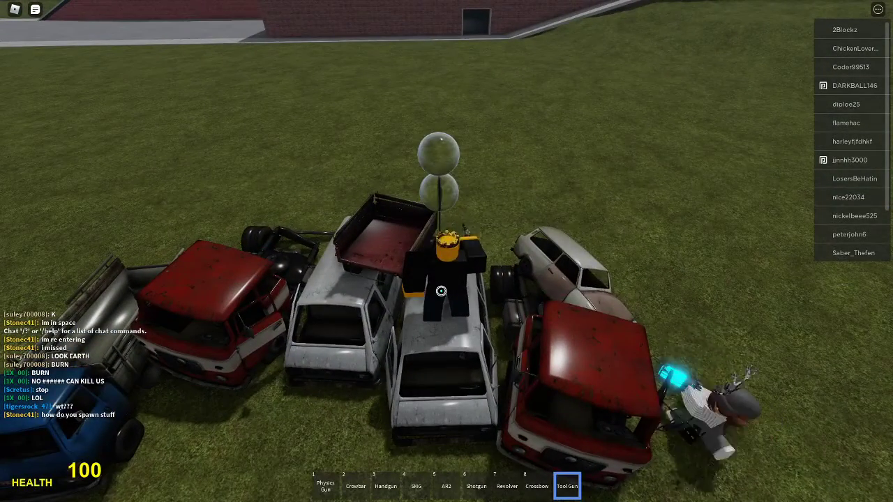
click(441, 291)
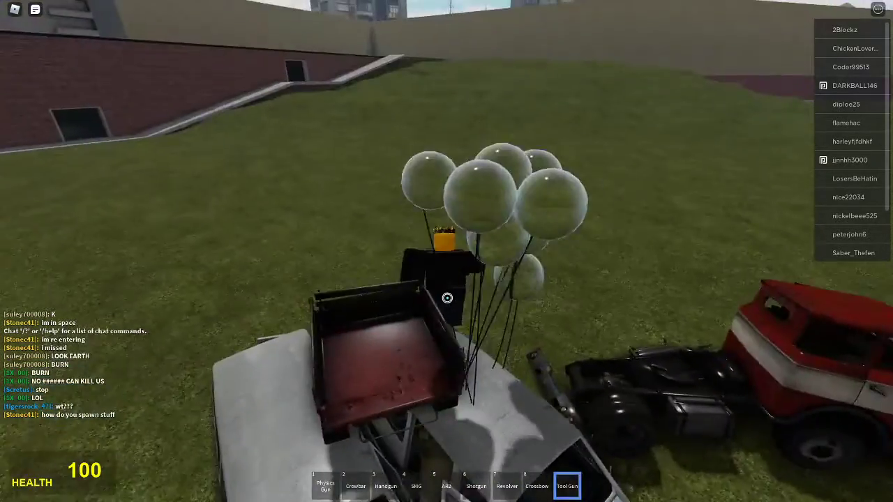
key(q)
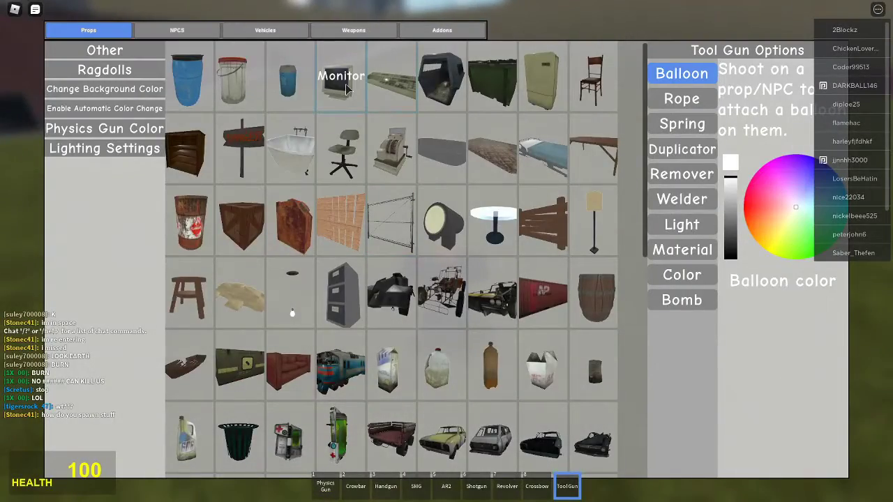
Spawn the pink jeep from the Vehicles list, climb onto it, and recolour it blue.
click(291, 33)
key(q)
key(w)
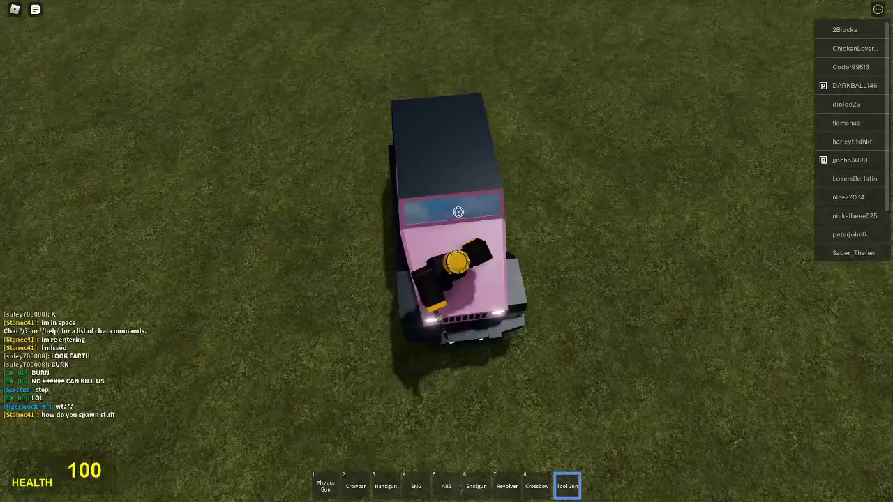
click(465, 264)
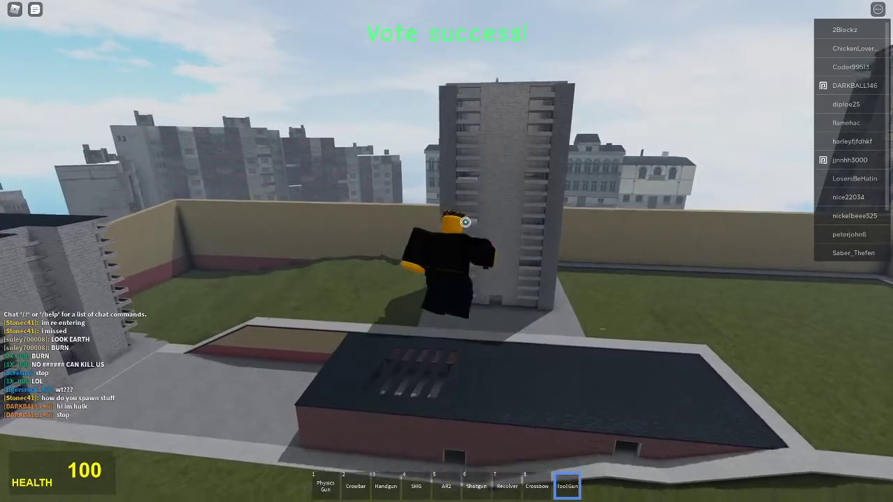
Spawn the orange construction truck, colour it red, and tie balloons onto it.
key(q)
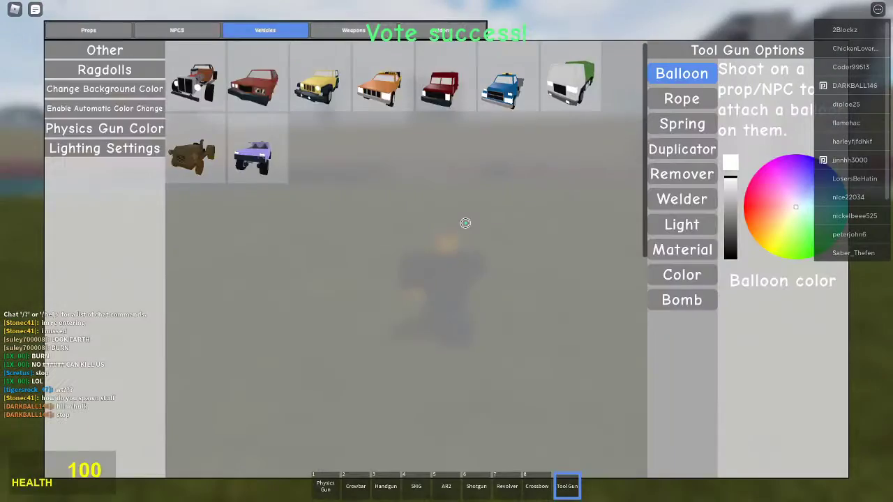
click(392, 100)
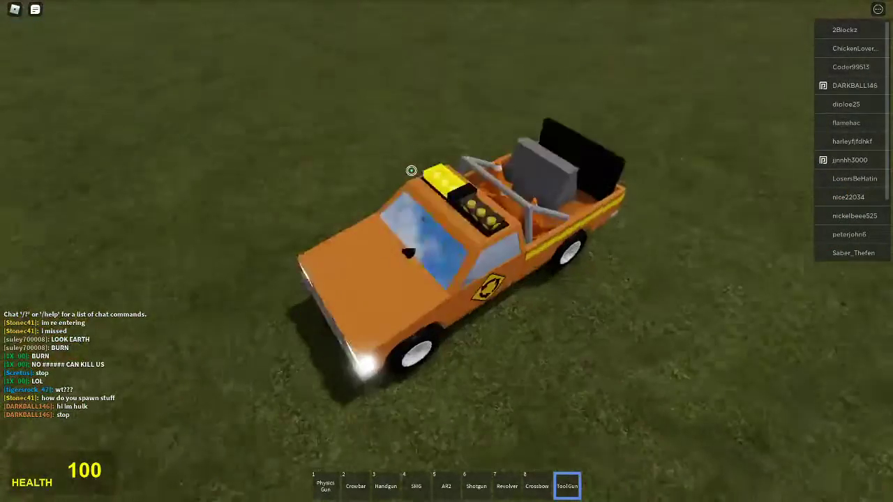
click(413, 169)
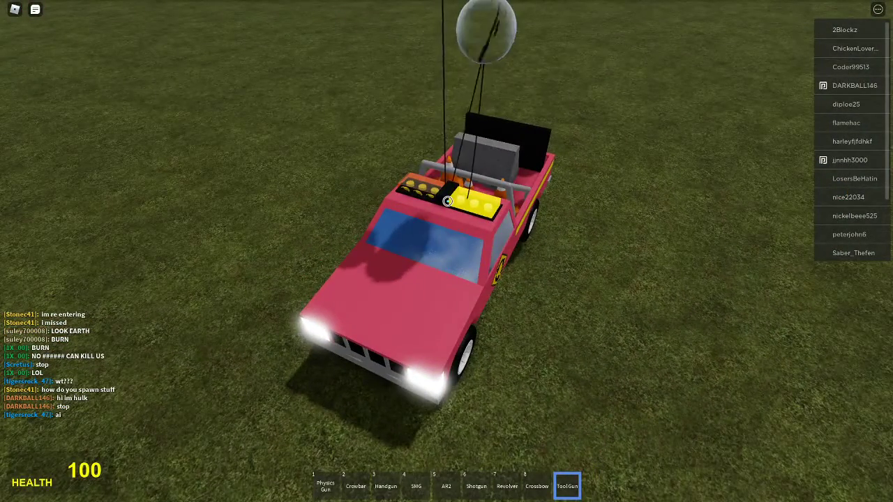
click(448, 201)
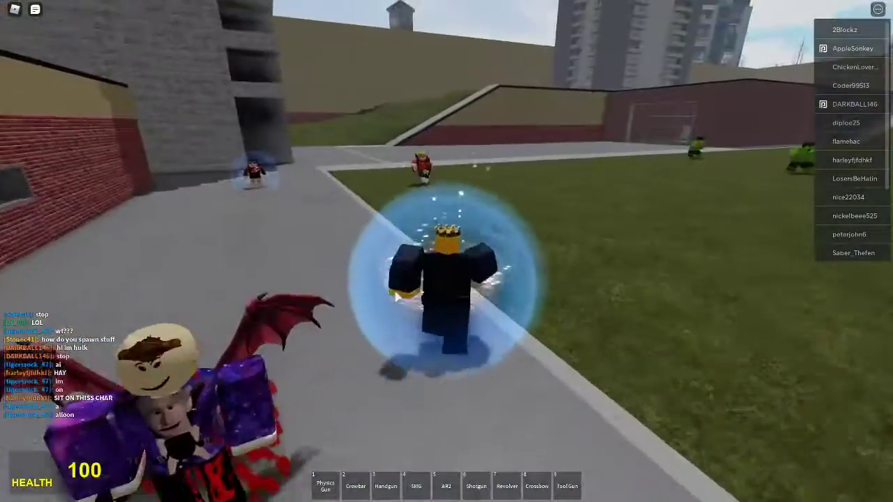
Look through the Weapons and Addons tabs, then spawn a jeep from Props.
key(q)
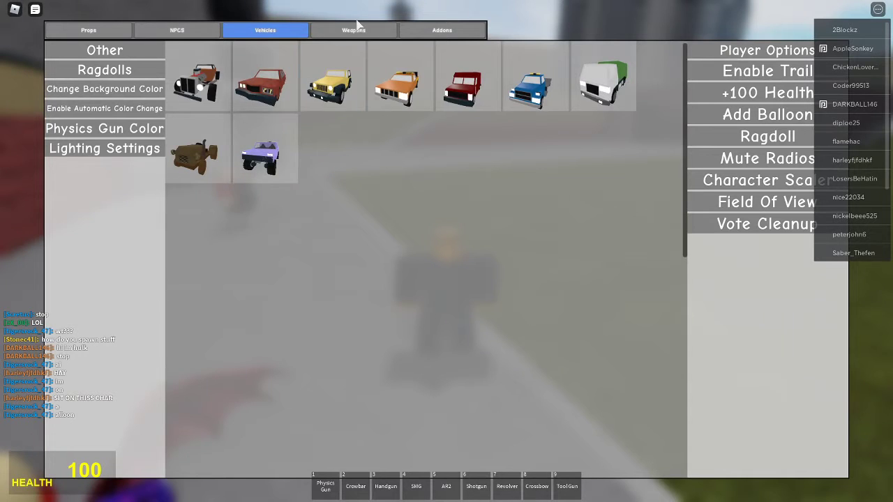
click(363, 30)
click(428, 34)
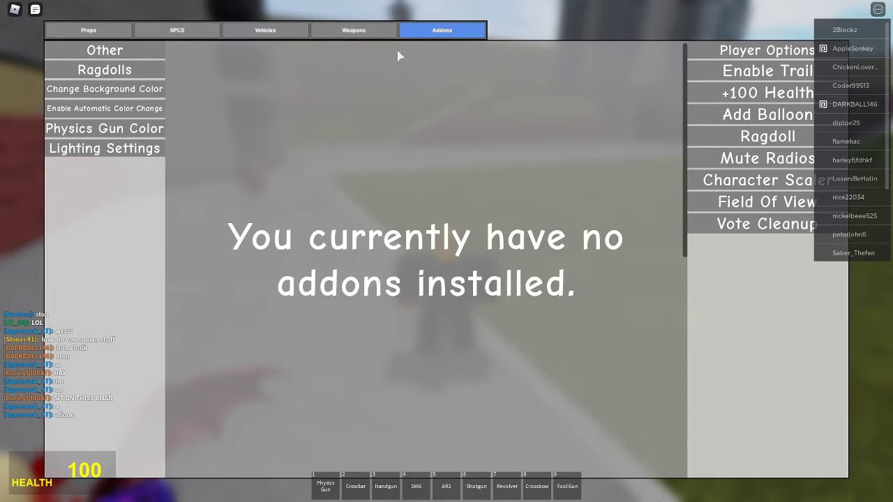
click(88, 30)
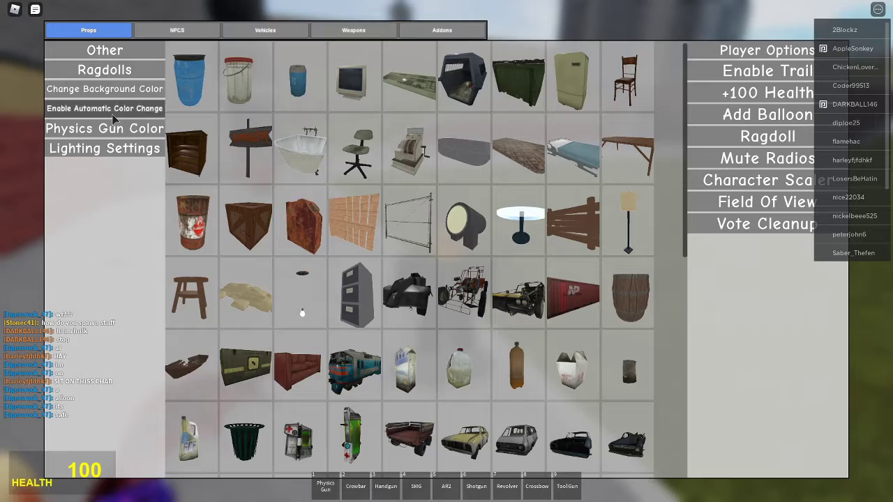
click(465, 293)
Climb onto the jeep as balloons lift it skyward, then exit fullscreen with F11.
key(q)
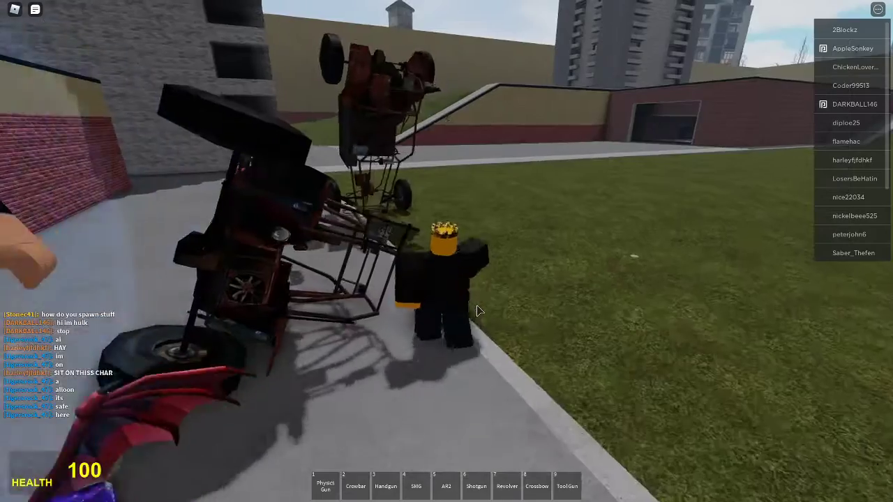
key(shift)
key(w)
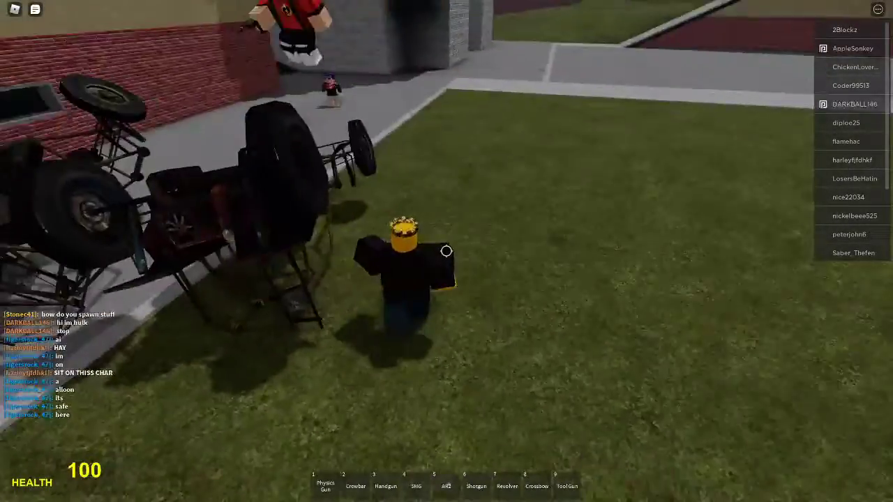
key(a)
key(shift)
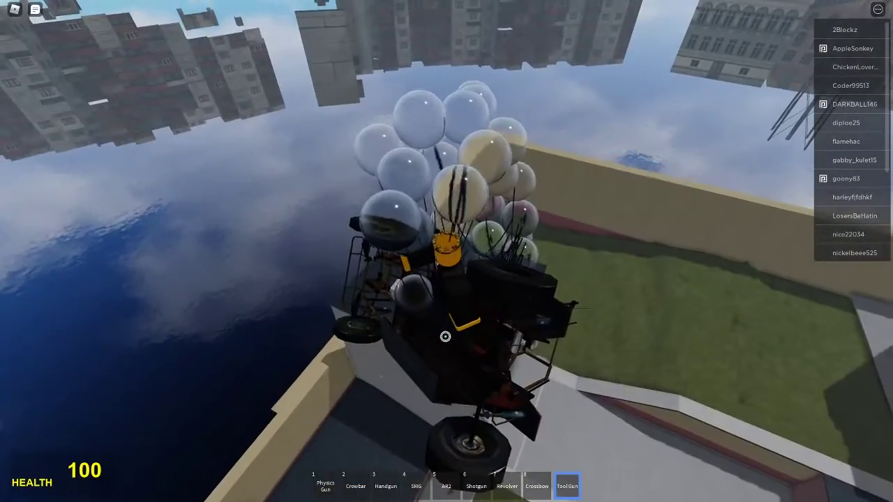
key(F11)
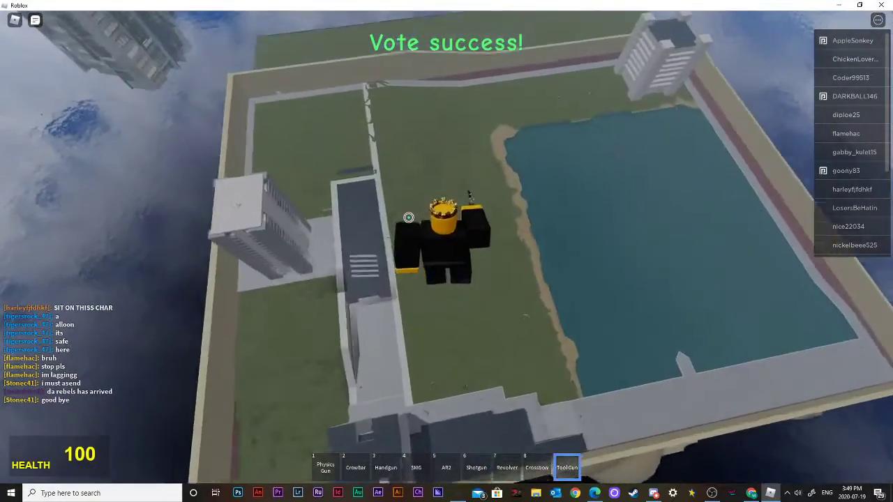
Show the Vehicles list, equip the Tool Gun (9), and walk past the purple car.
key(q)
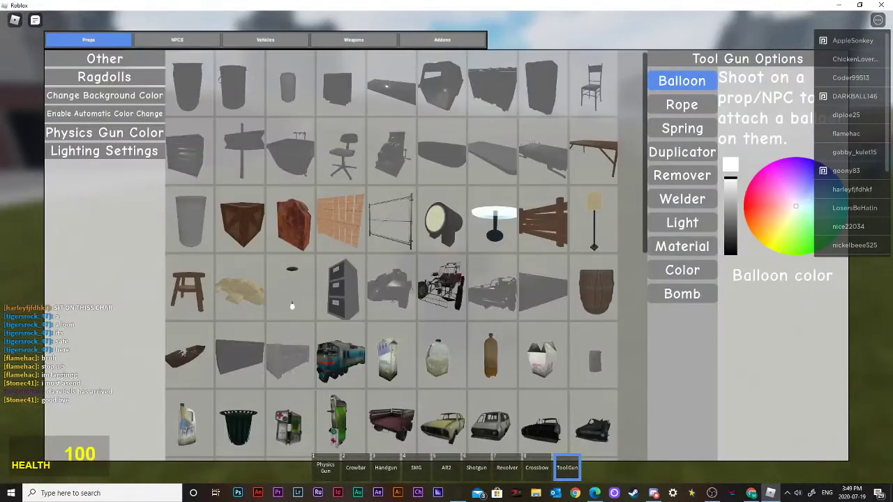
click(293, 42)
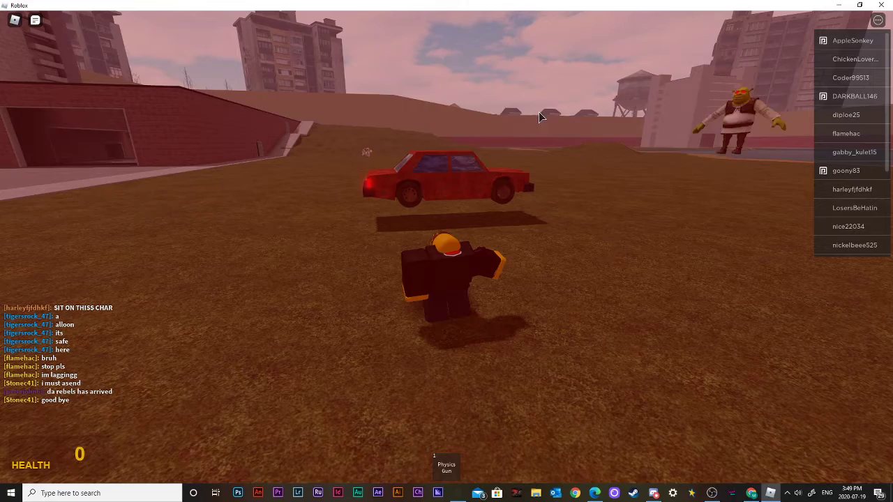
key(w)
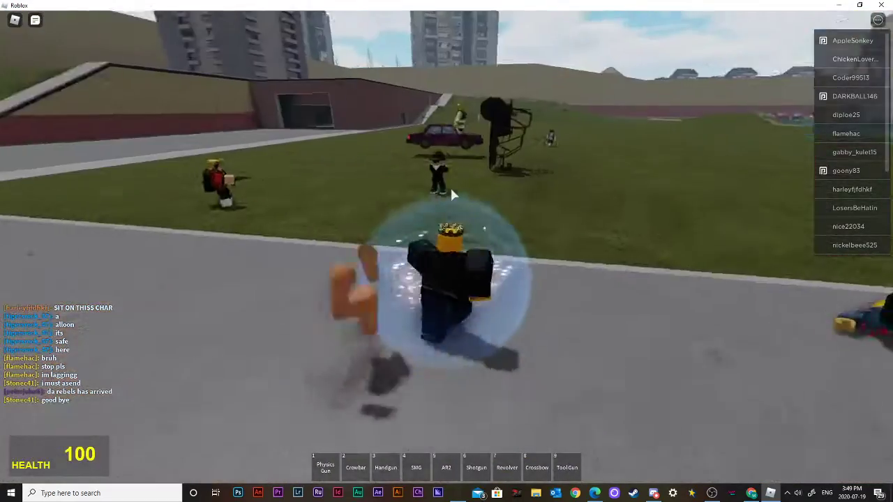
key(9)
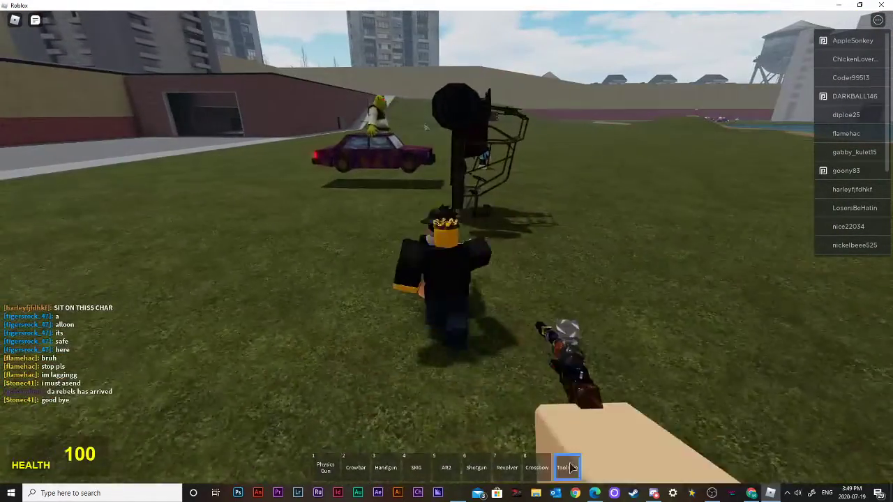
key(w)
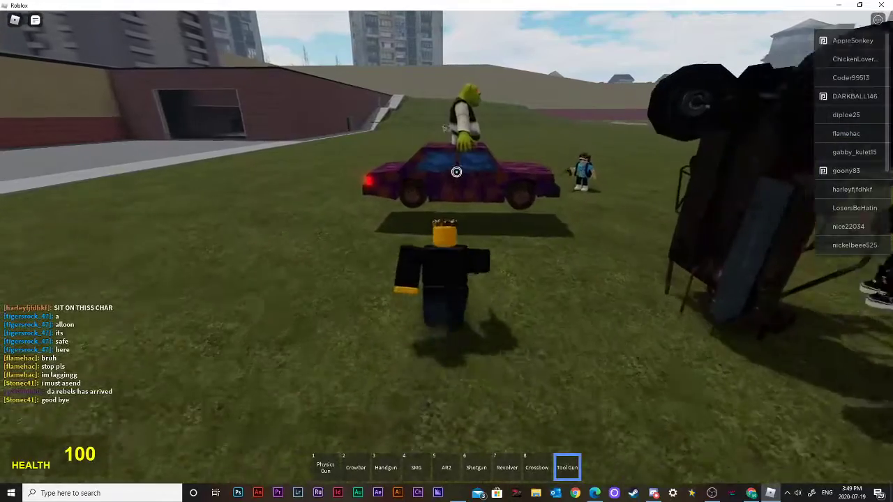
key(a)
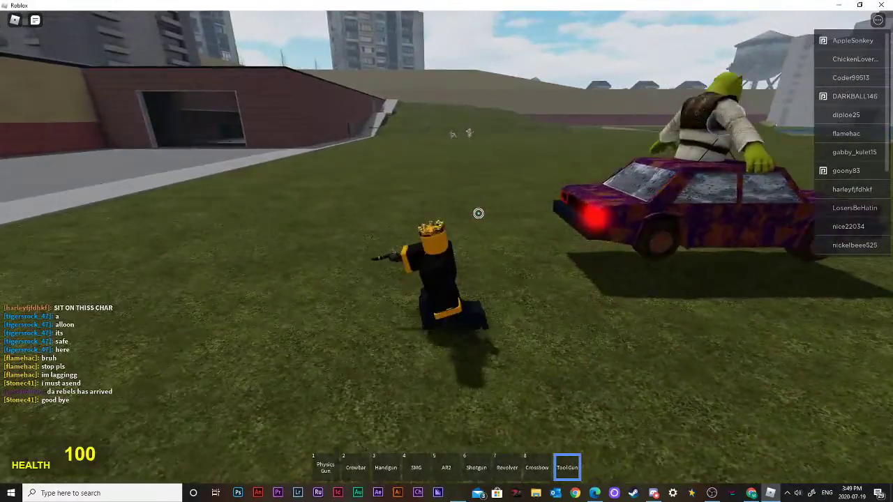
Spawn another car, walk onto it, and take a seat.
key(q)
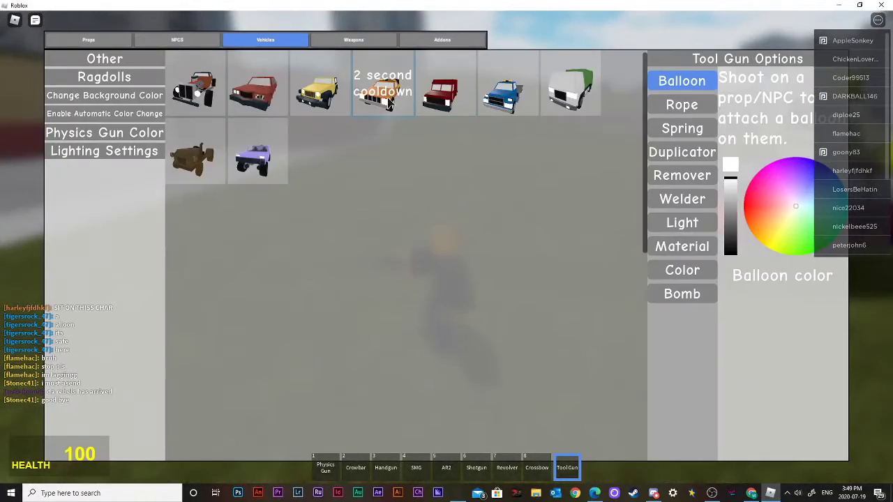
key(q)
key(w)
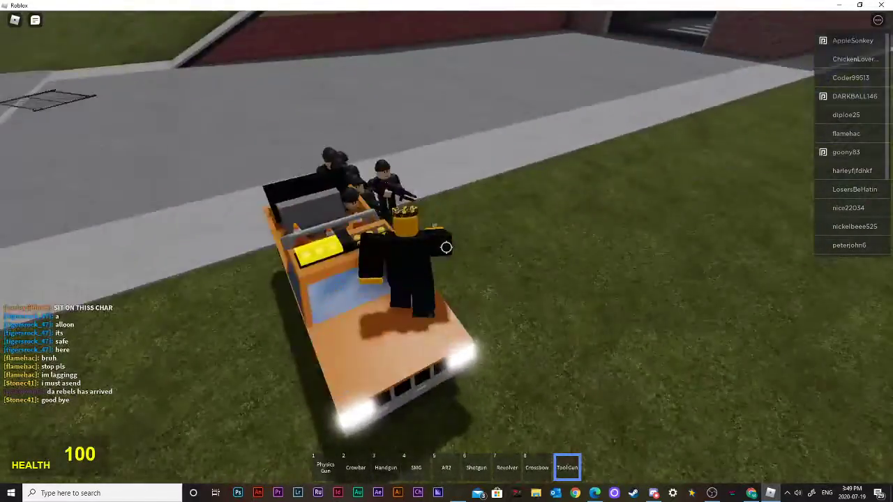
click(446, 247)
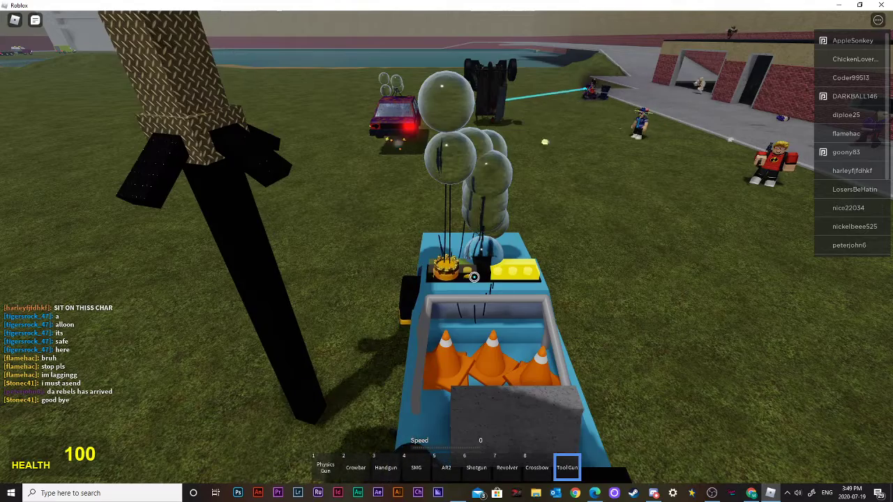
Tie a balloon onto the blue truck and dismiss the cleanup vote prompt.
click(474, 277)
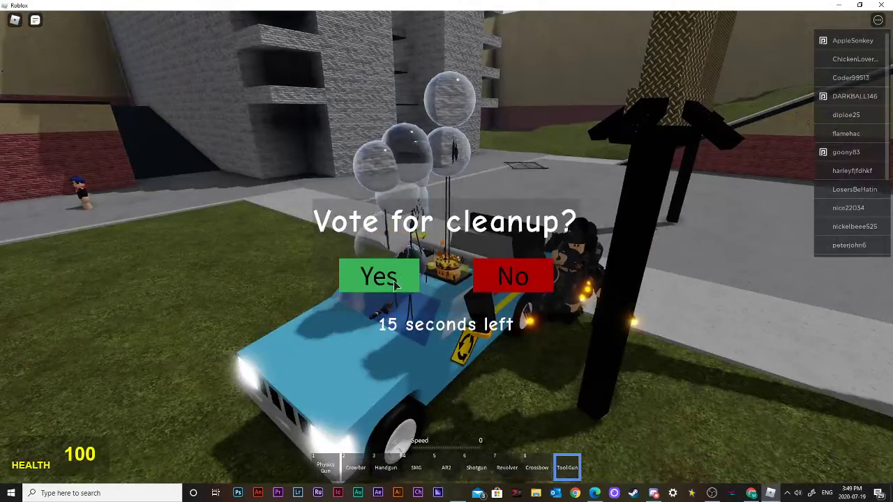
click(395, 284)
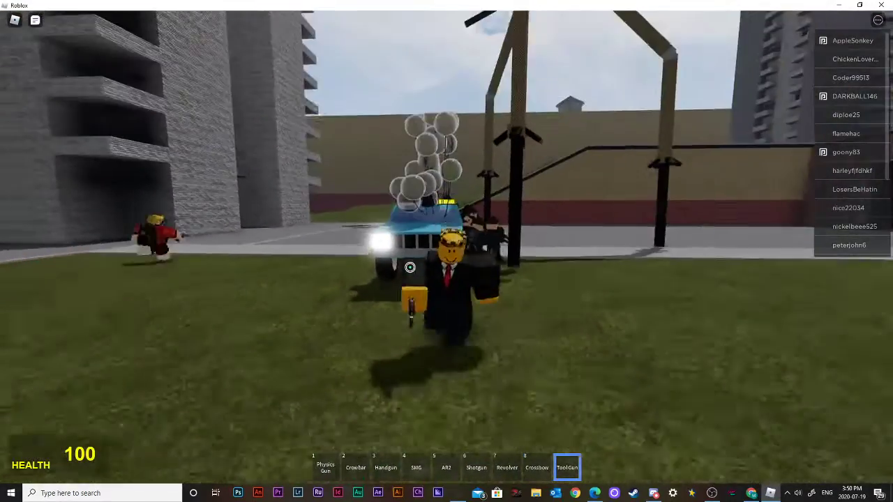
key(q)
key(q)
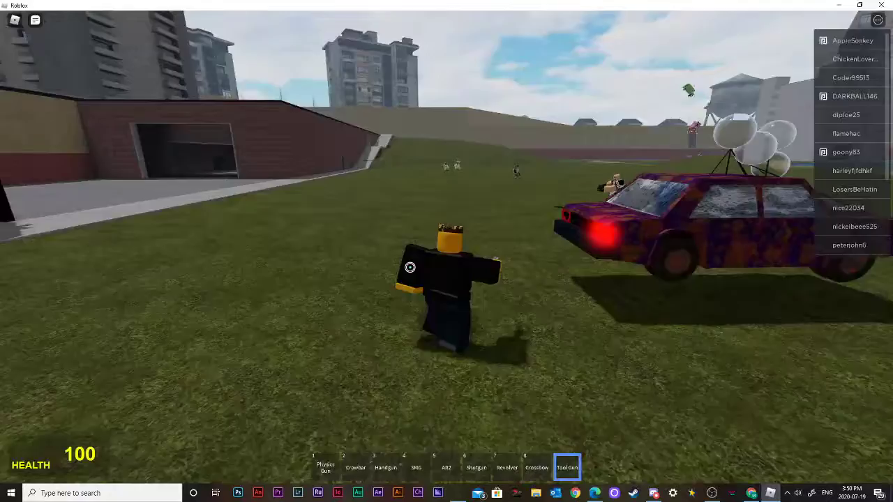
key(q)
key(q)
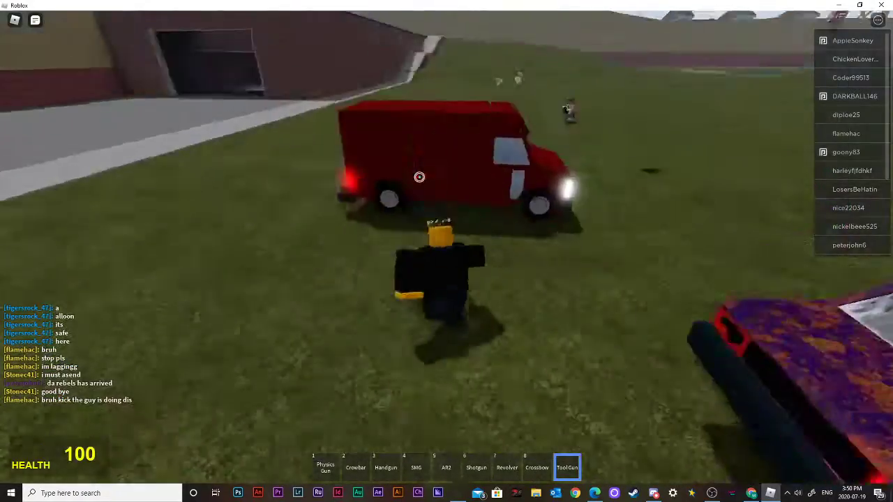
Jump onto the red van's hood and tie balloons to it until it lifts off.
key(w)
key(space)
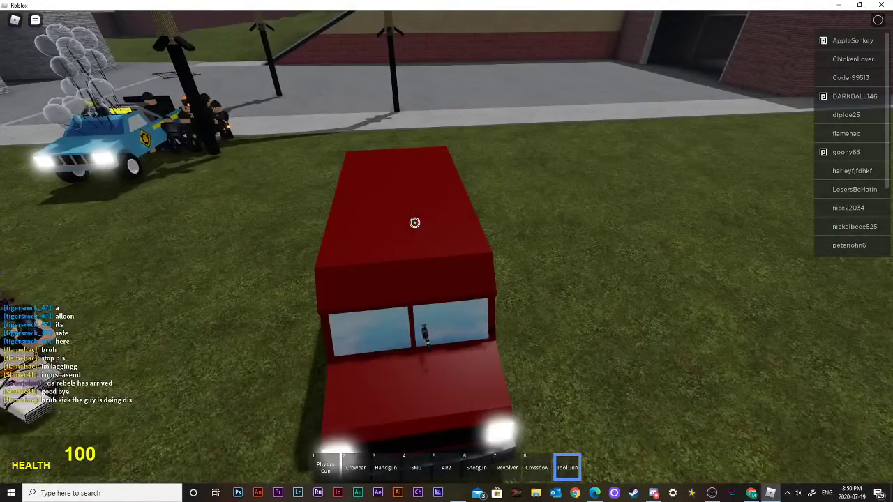
click(399, 203)
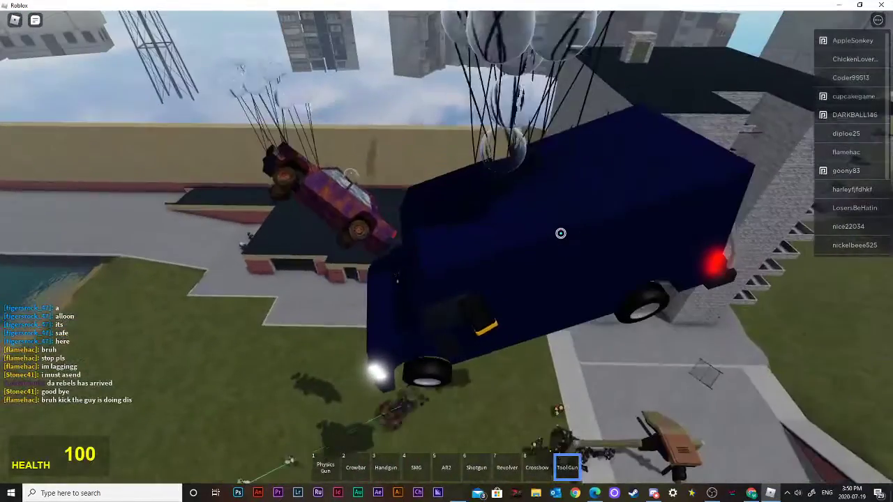
click(550, 231)
click(549, 201)
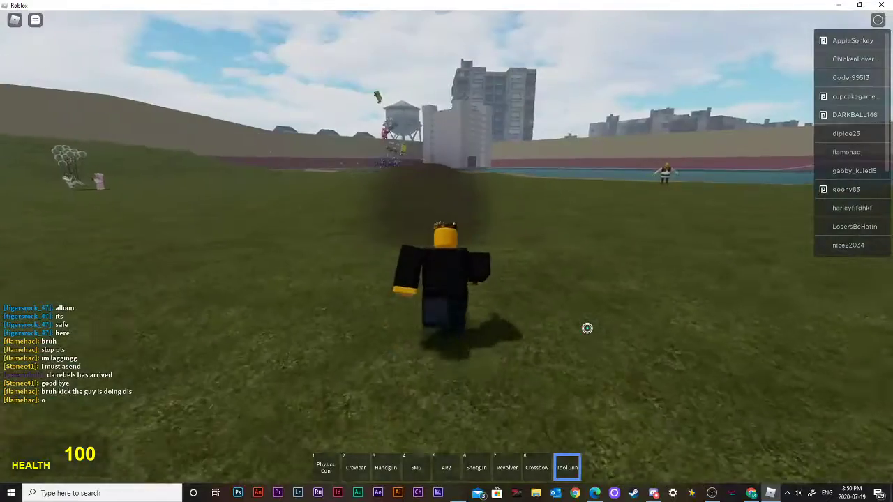
key(q)
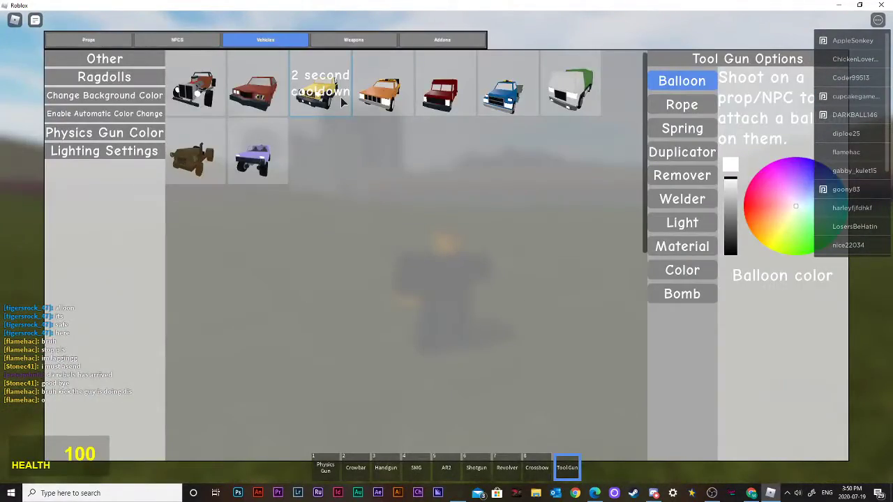
Leave the pink jeep spawned, climb onto its roof, and tie on a balloon.
key(q)
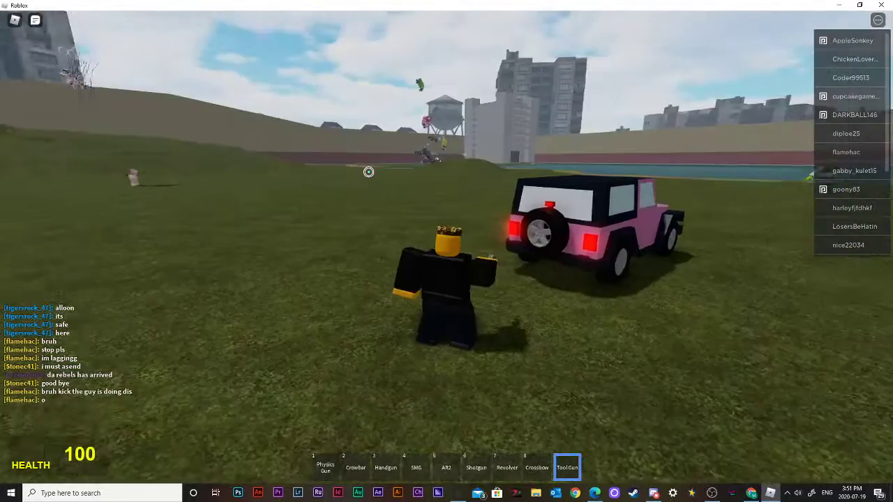
key(w)
key(space)
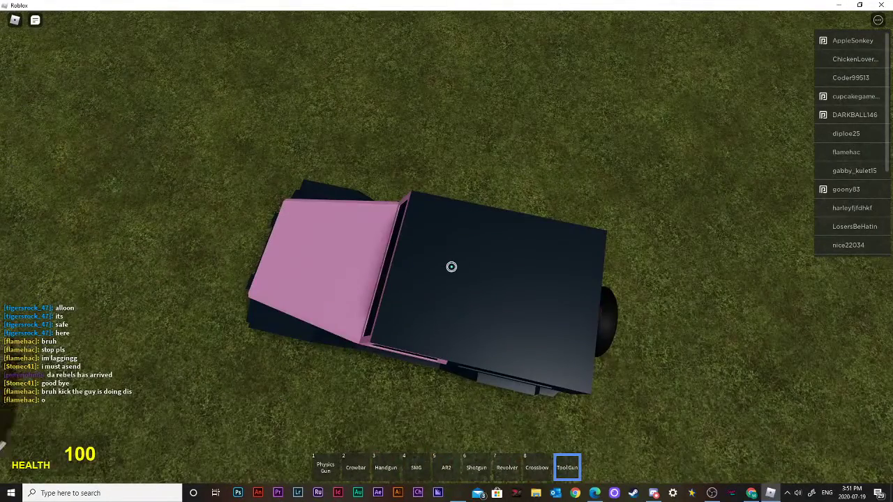
click(452, 266)
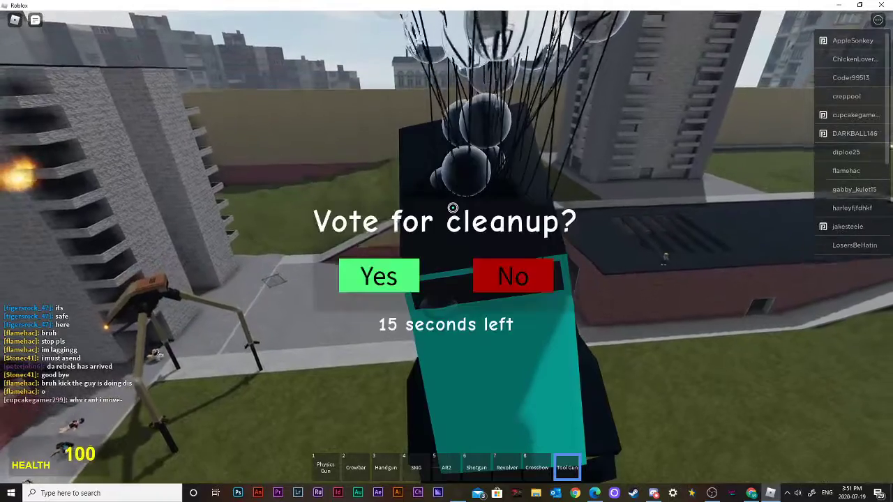
Vote No on the cleanup, then leave the game through Esc and L, confirming.
click(489, 282)
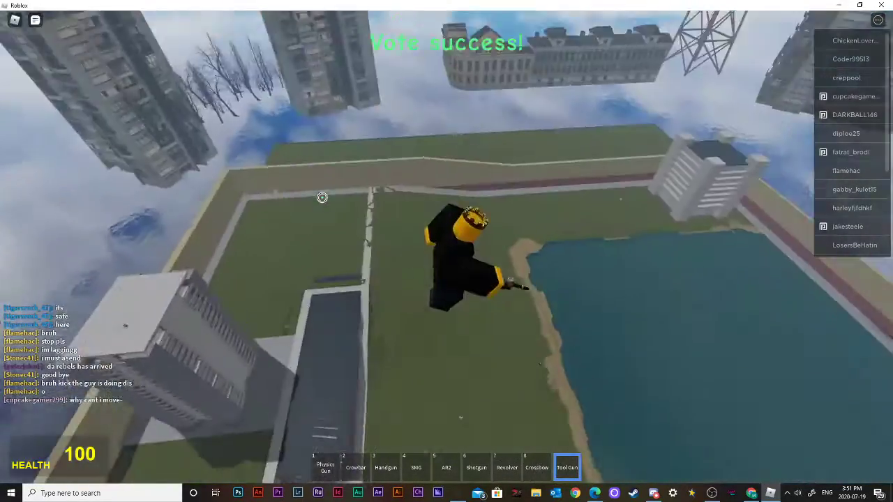
key(Escape)
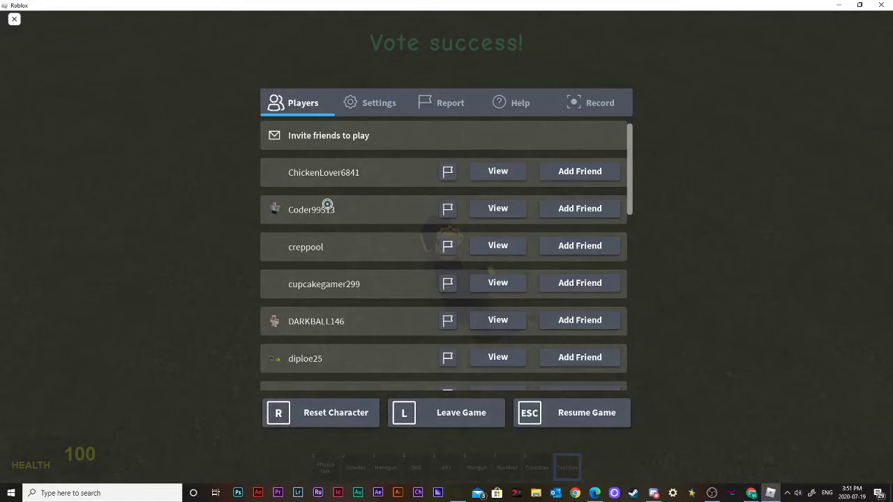
key(l)
key(Return)
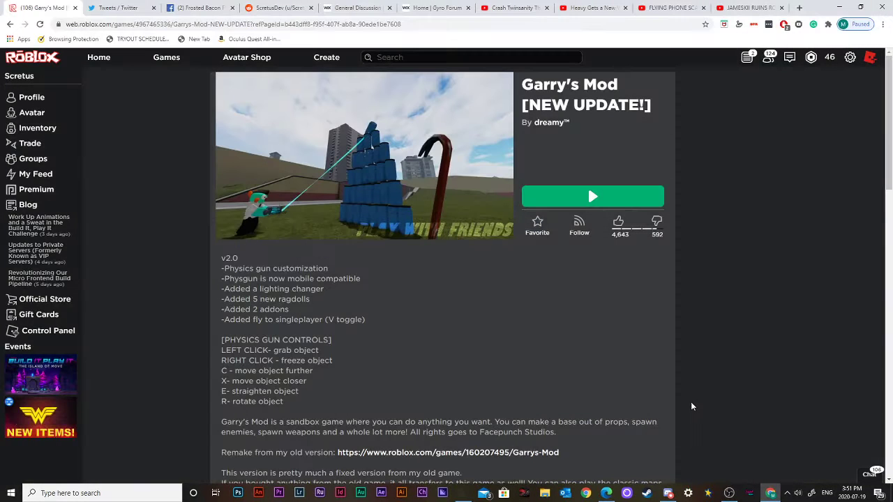